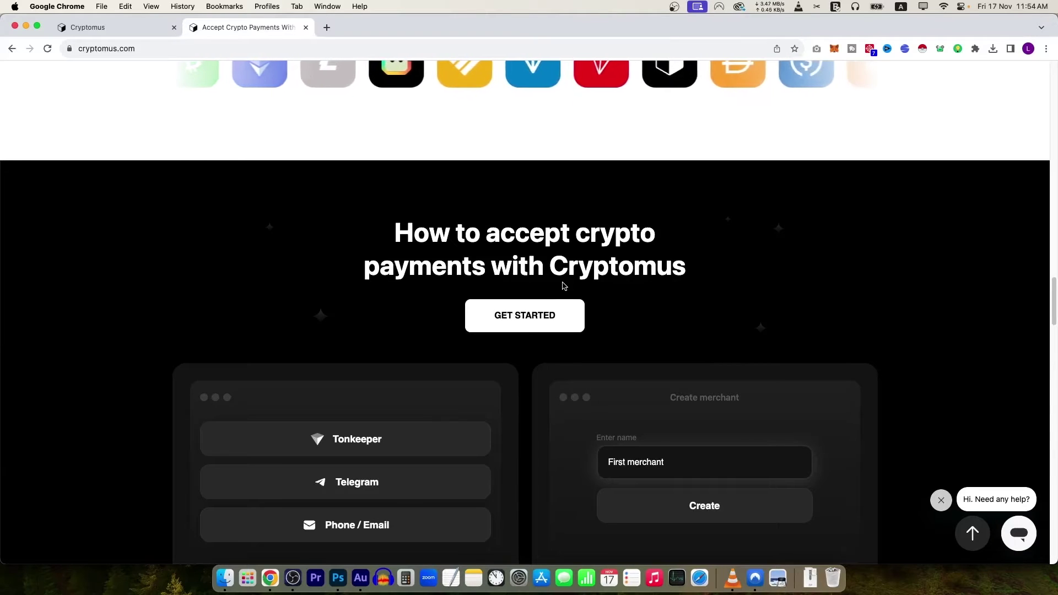
Step: Review the Cryptomus homepage sections on accepting crypto payments, generating API keys and e-commerce plugins
scroll(562, 289, down, 10)
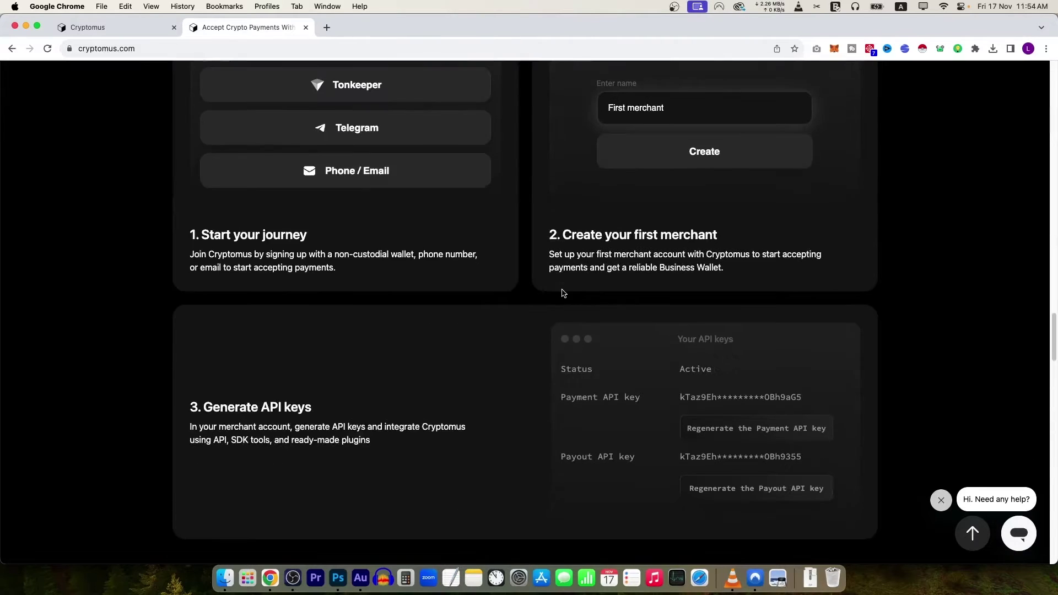
scroll(735, 346, up, 20)
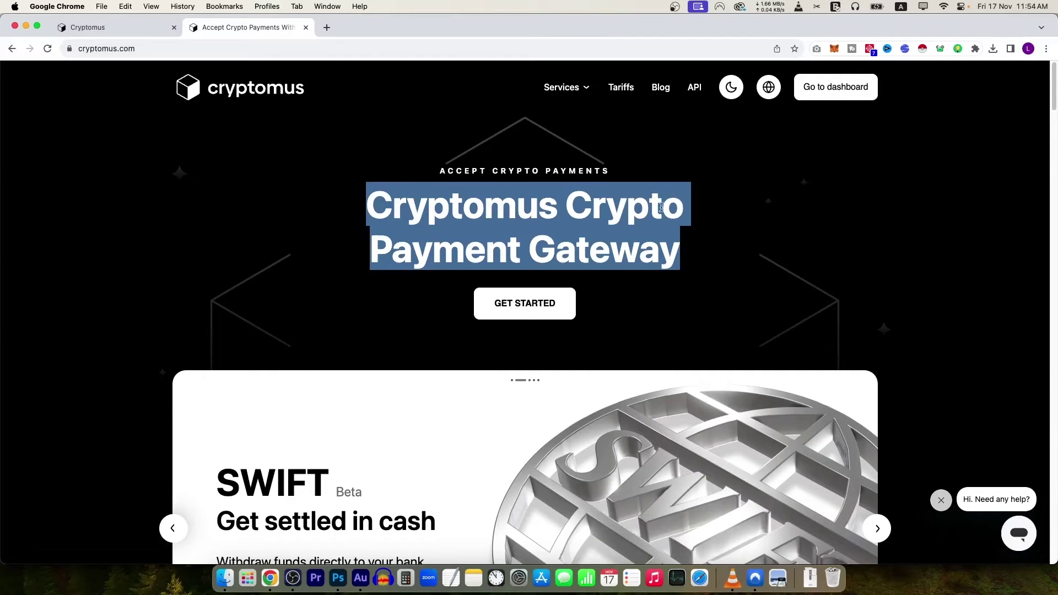
scroll(671, 202, down, 10)
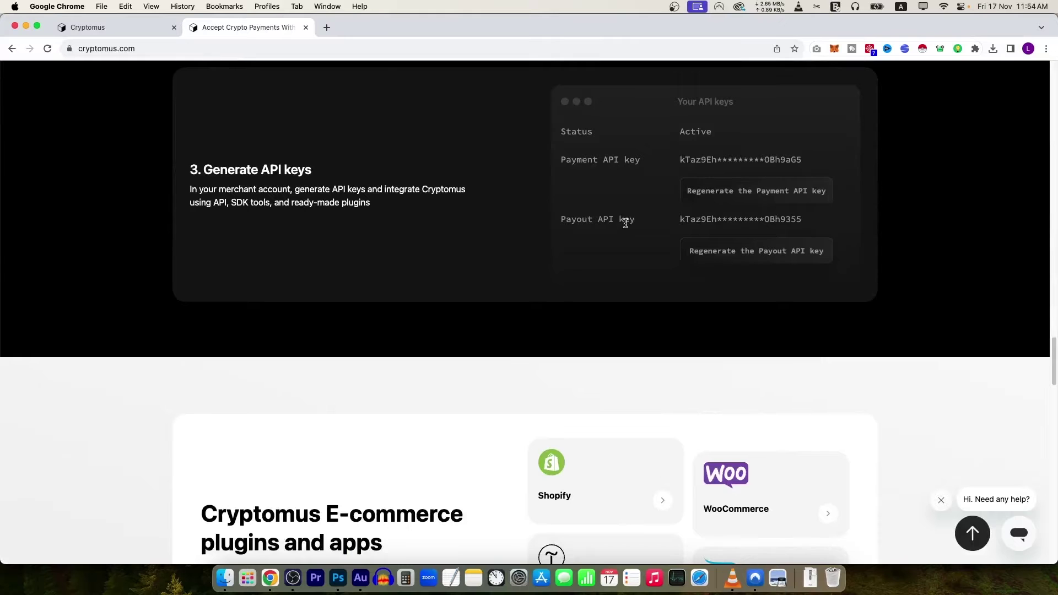
scroll(626, 223, down, 5)
scroll(625, 225, down, 6)
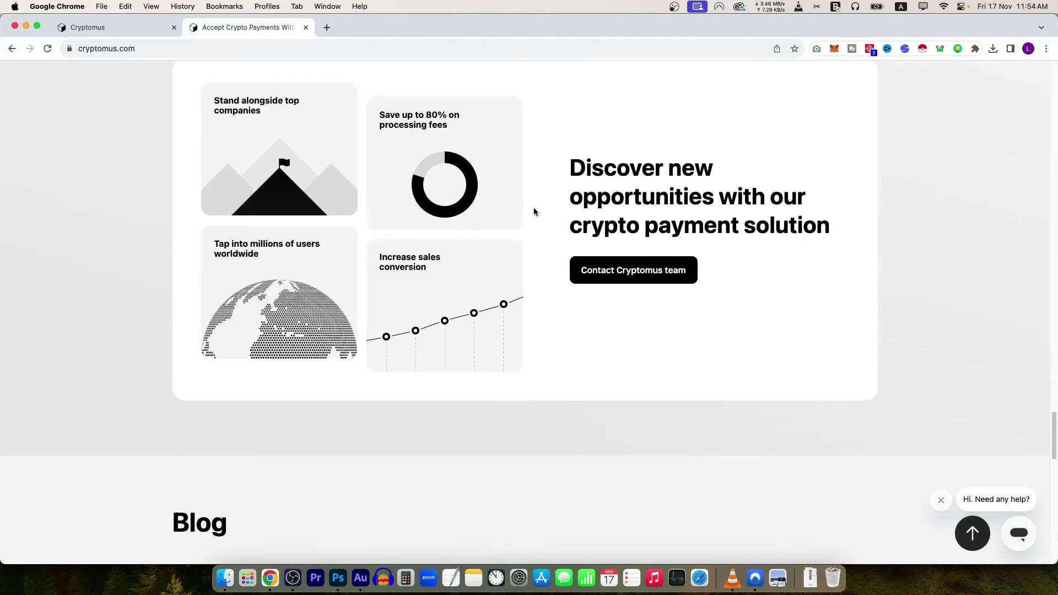
Step: Open the receive form for the personal wallet on the dashboard and choose the USDT wallet
click(126, 31)
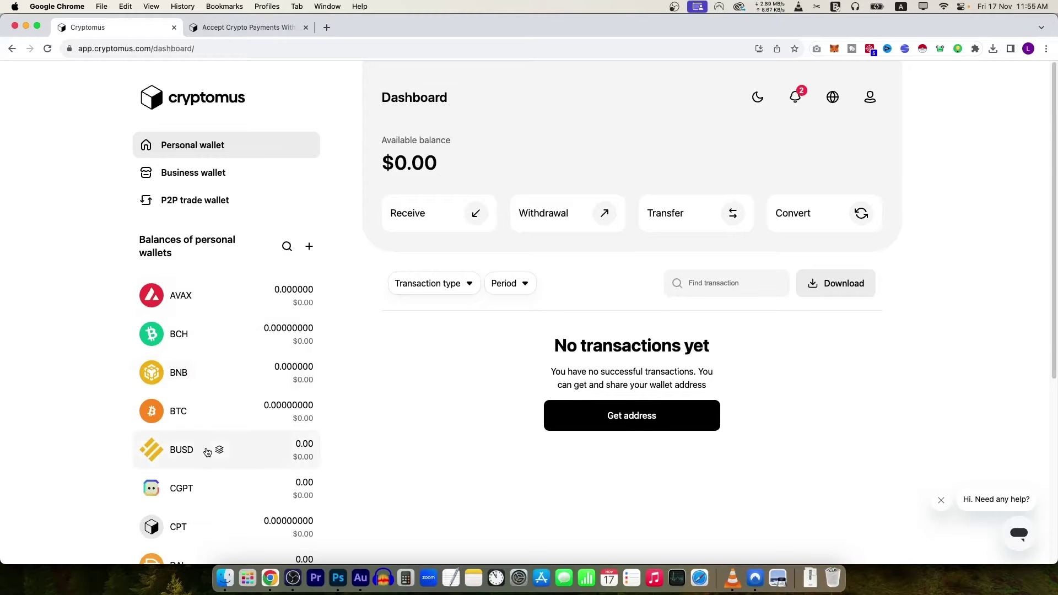
scroll(207, 448, down, 3)
click(557, 251)
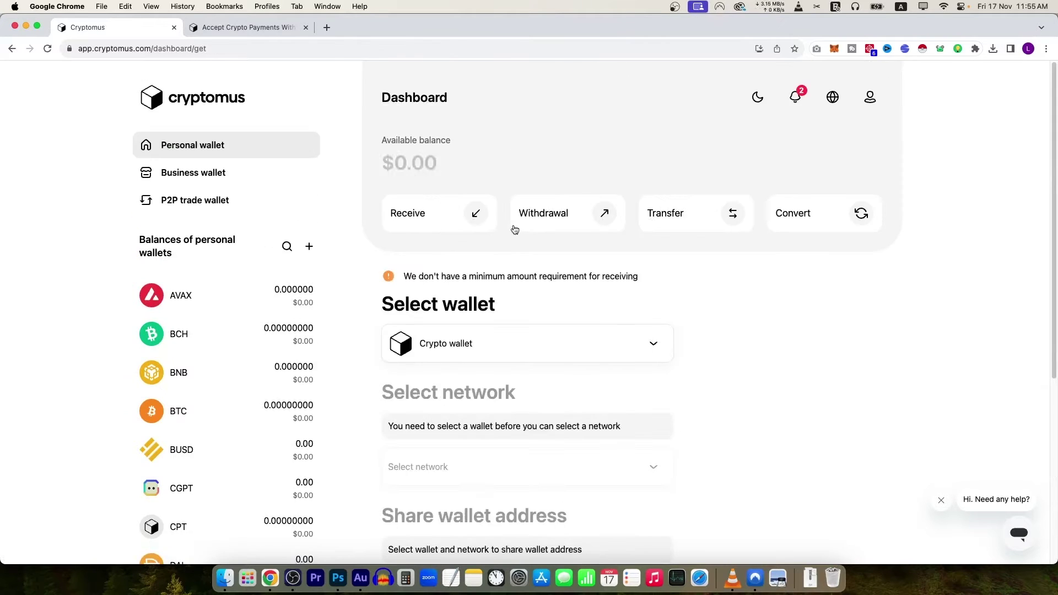
click(577, 354)
click(591, 358)
click(584, 358)
scroll(513, 421, down, 4)
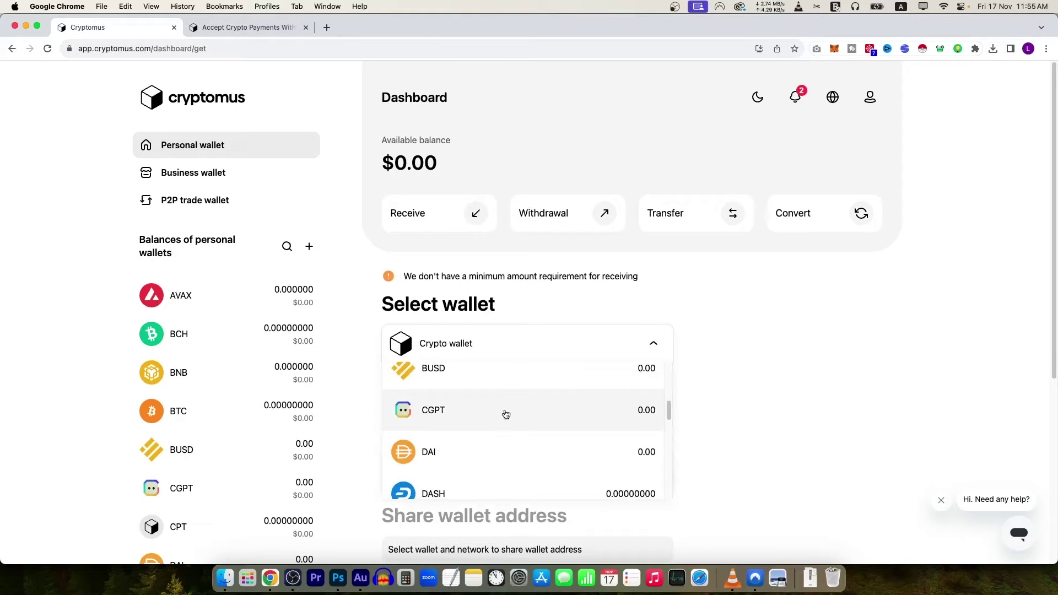
scroll(532, 411, up, 3)
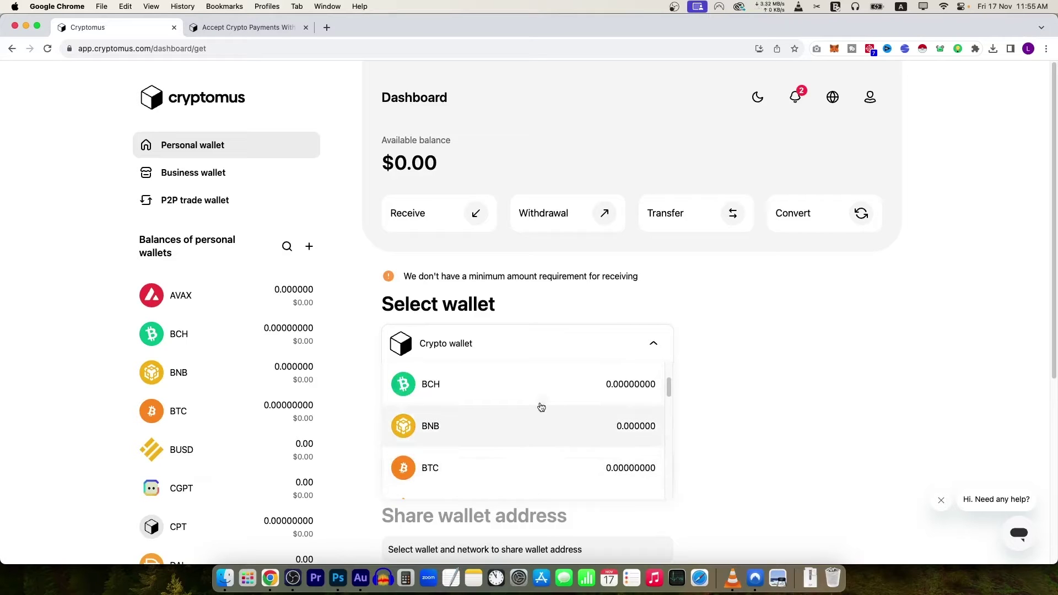
scroll(551, 395, up, 2)
click(501, 383)
text(usdt)
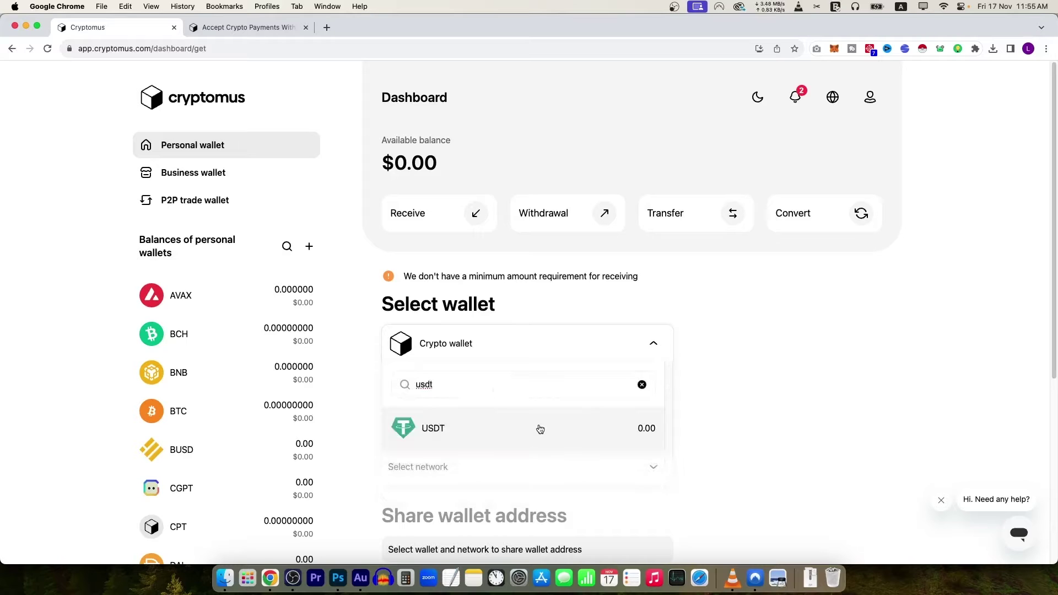
click(540, 430)
Step: Choose the Tron (TRC-20) network for the USDT wallet and display its receiving address
click(452, 466)
scroll(573, 411, down, 3)
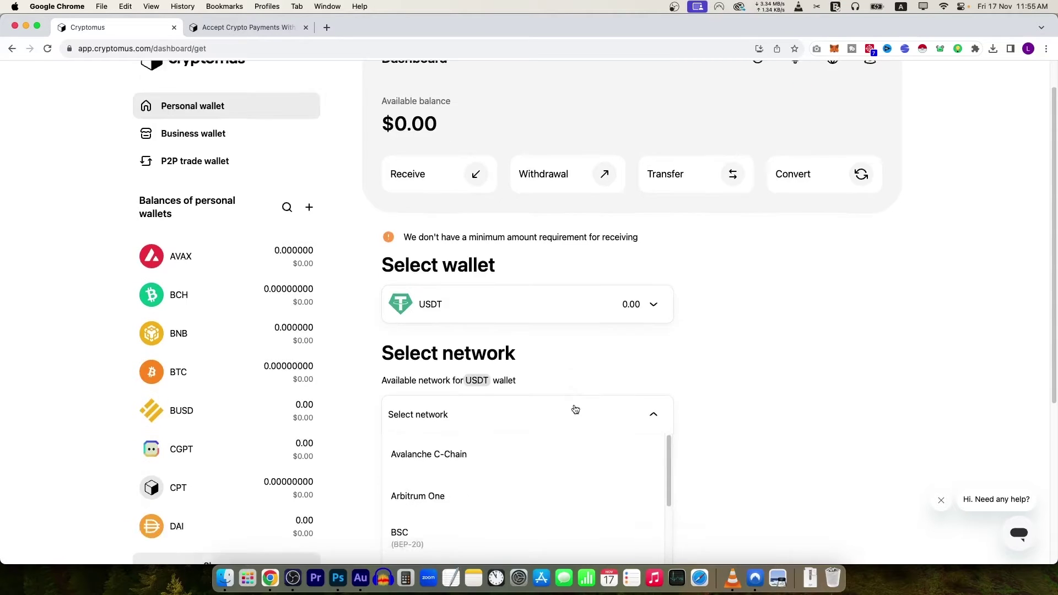
scroll(474, 449, down, 2)
scroll(436, 441, up, 2)
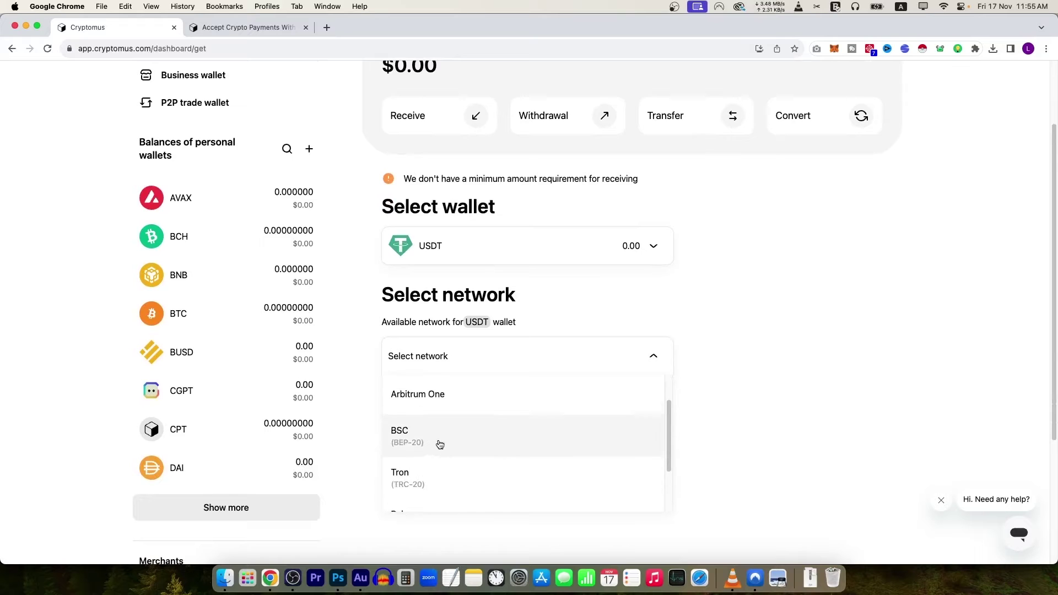
click(437, 489)
scroll(563, 430, down, 3)
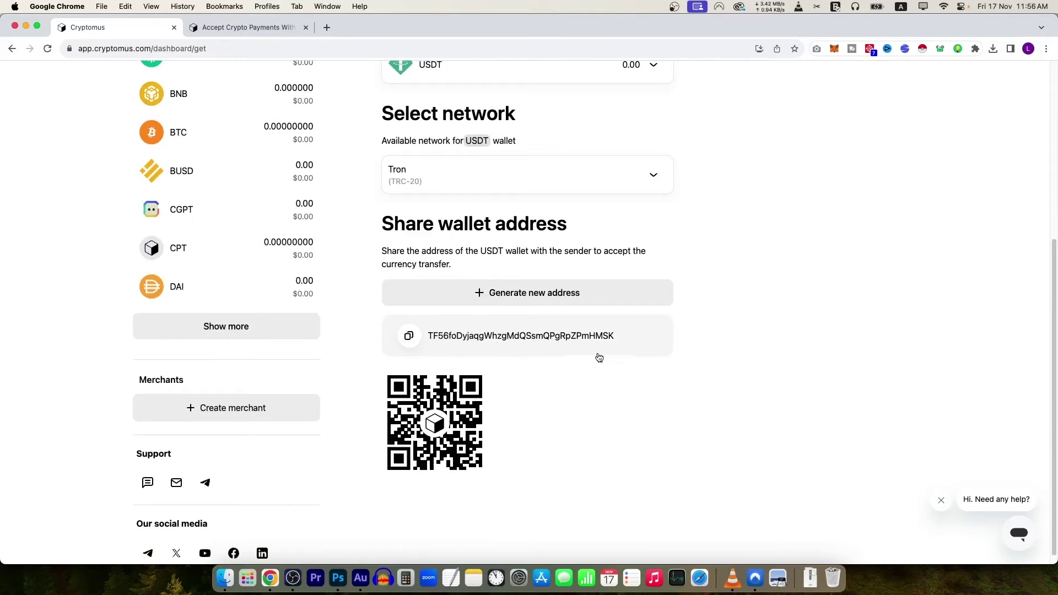
scroll(599, 357, up, 2)
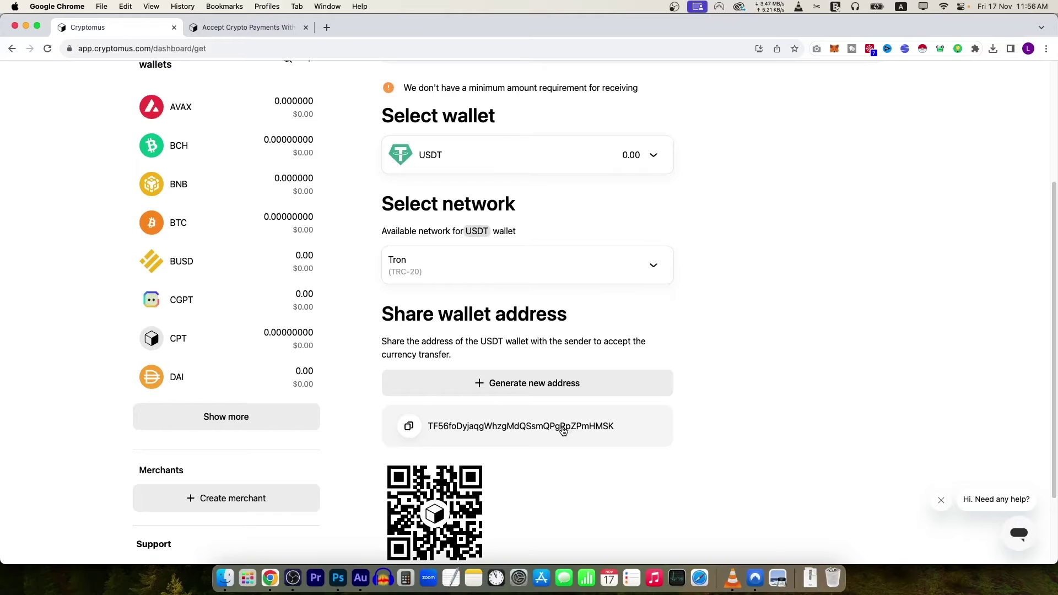
Step: Review the withdrawal form's wallet, recipient address, network and amount fields, and return to the receive form
scroll(563, 431, up, 3)
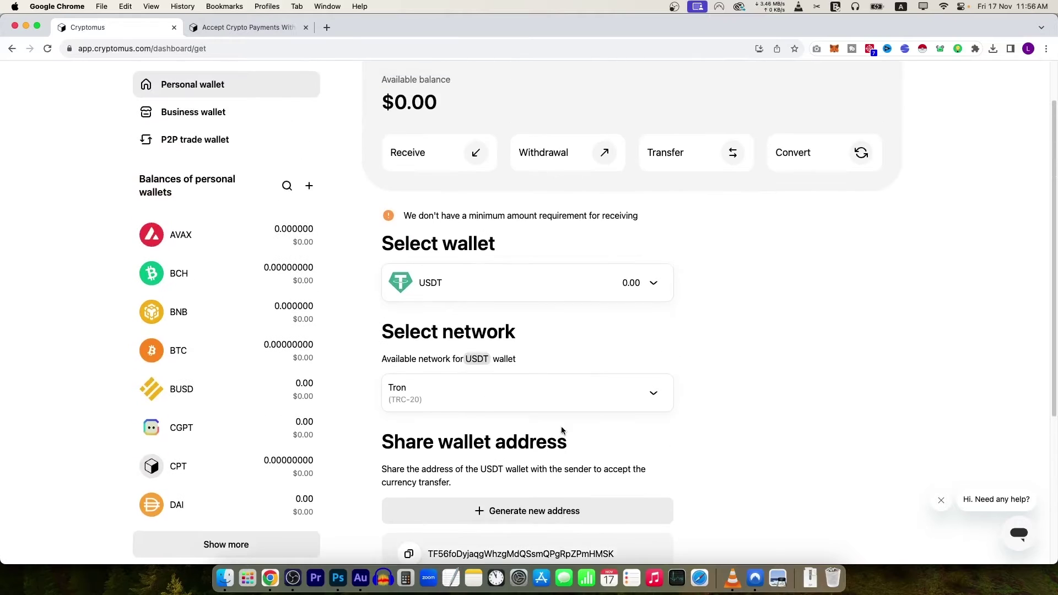
click(568, 153)
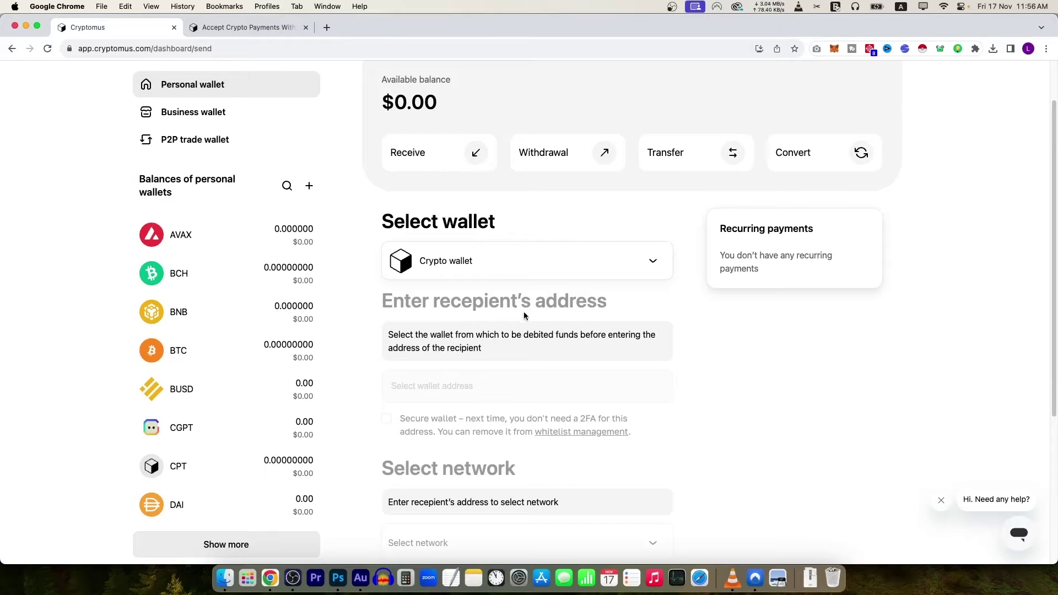
scroll(517, 421, down, 4)
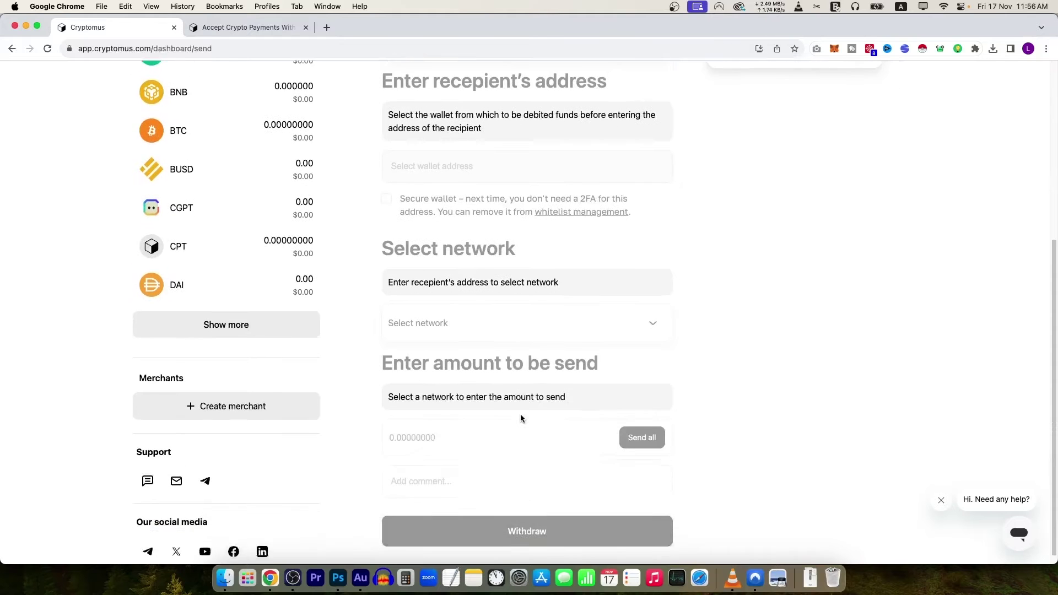
scroll(520, 415, up, 5)
click(490, 224)
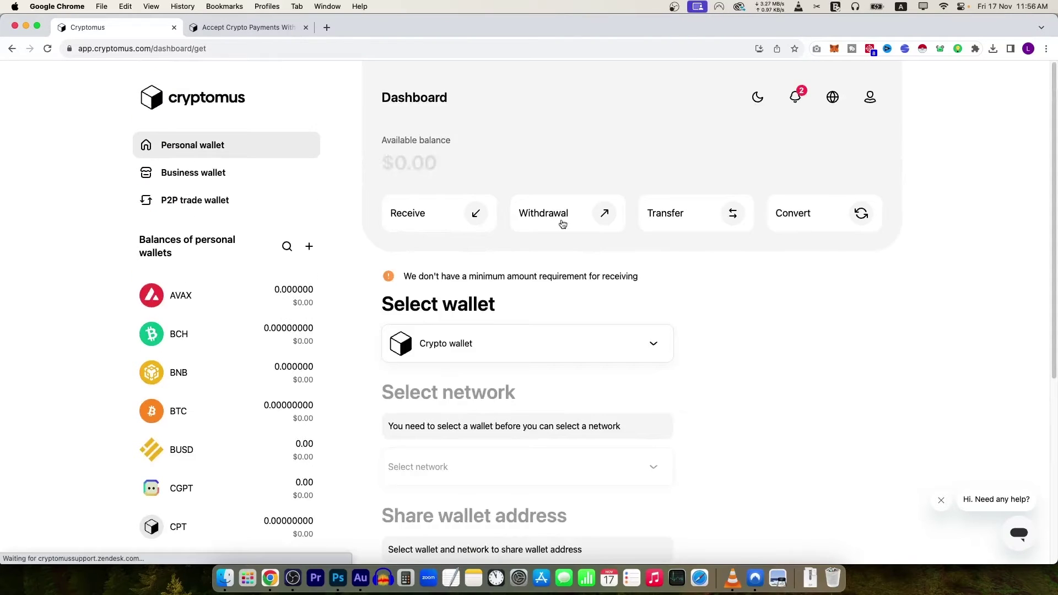
Step: Look at the request form for adding a coin and browse the full list of personal wallet balances
click(311, 155)
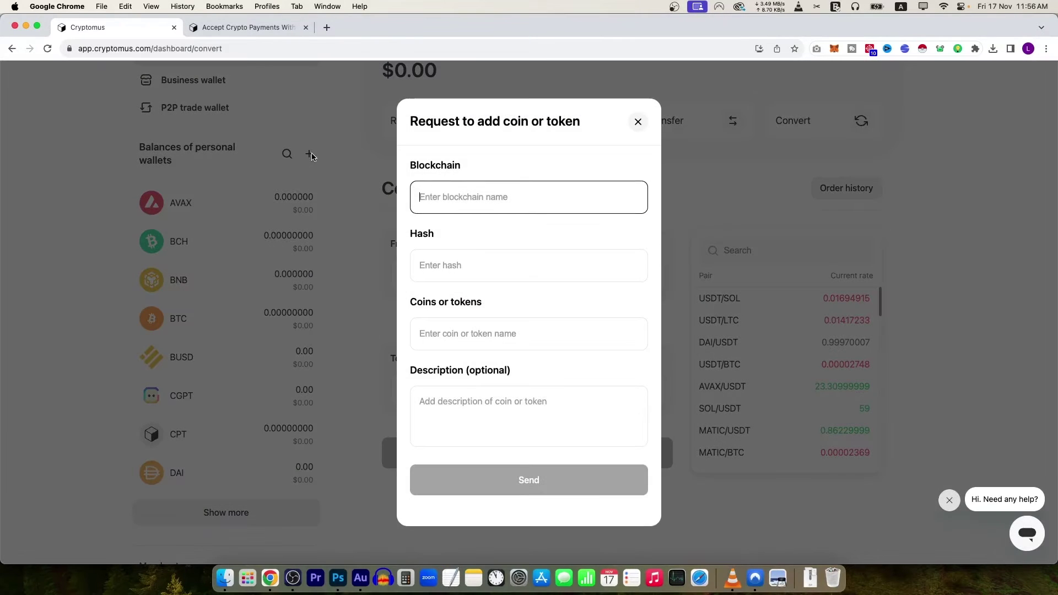
click(638, 122)
scroll(190, 406, down, 4)
scroll(227, 428, up, 2)
click(254, 432)
scroll(540, 378, down, 10)
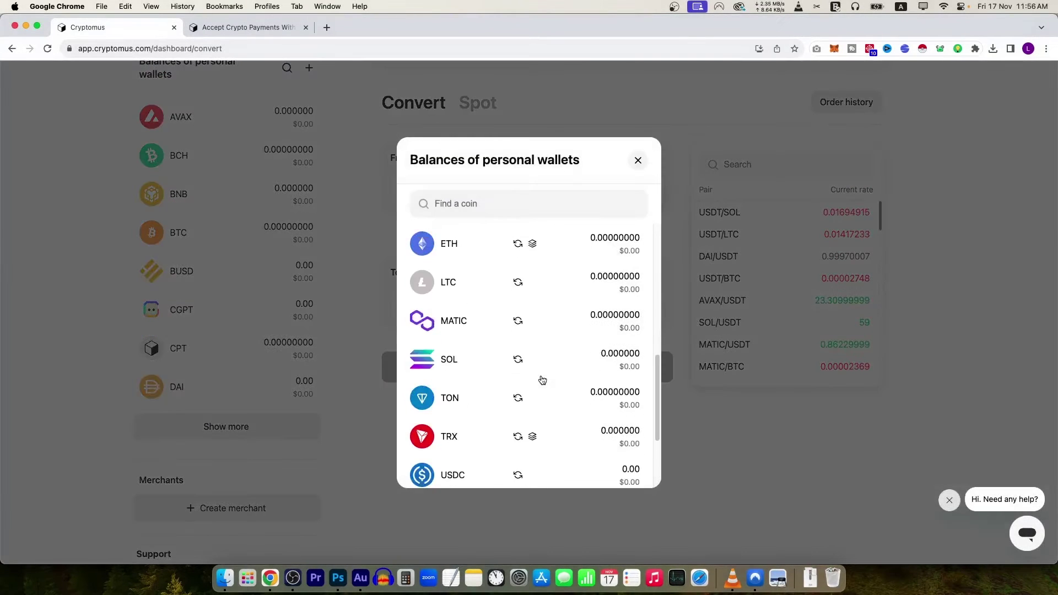
click(638, 160)
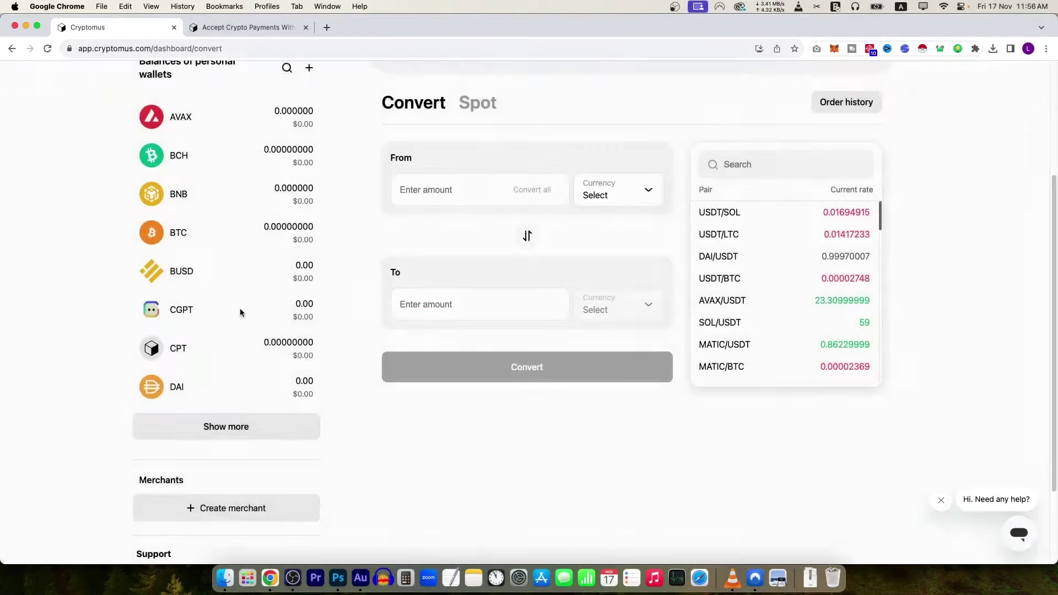
Step: Review the blockchain, hash, coin and description fields for requesting a new coin or token
scroll(240, 309, up, 2)
click(309, 168)
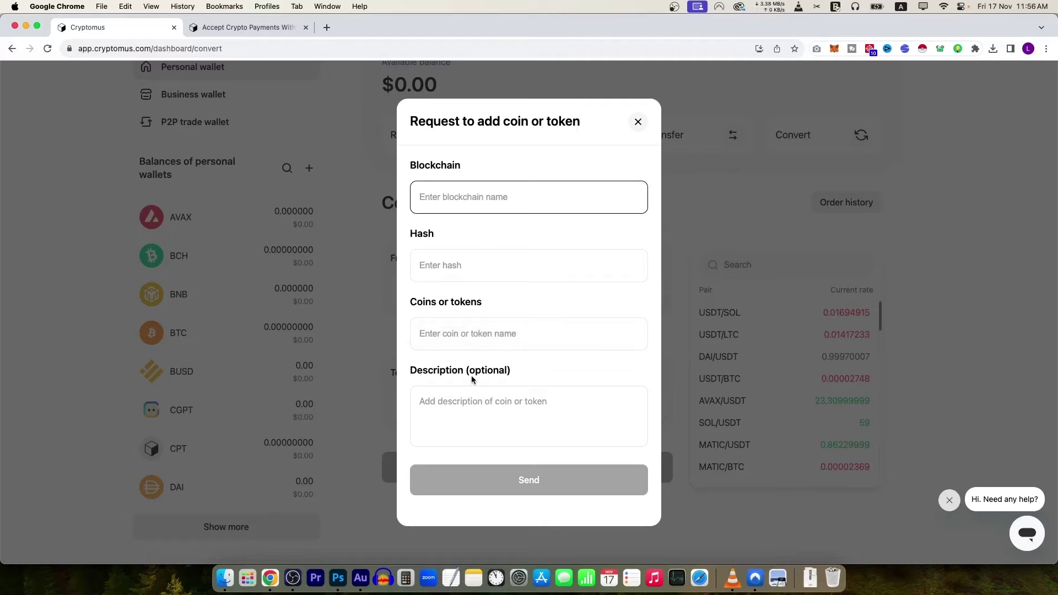
click(638, 121)
Step: Open the account settings, review the personal security options and show the business API key section
scroll(319, 213, down, 5)
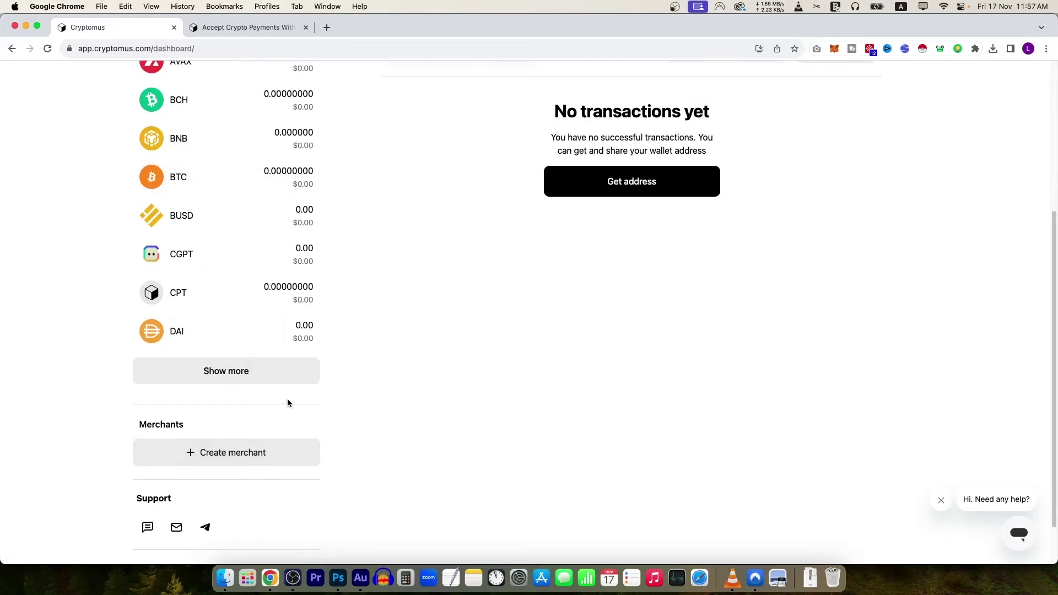
scroll(289, 400, up, 5)
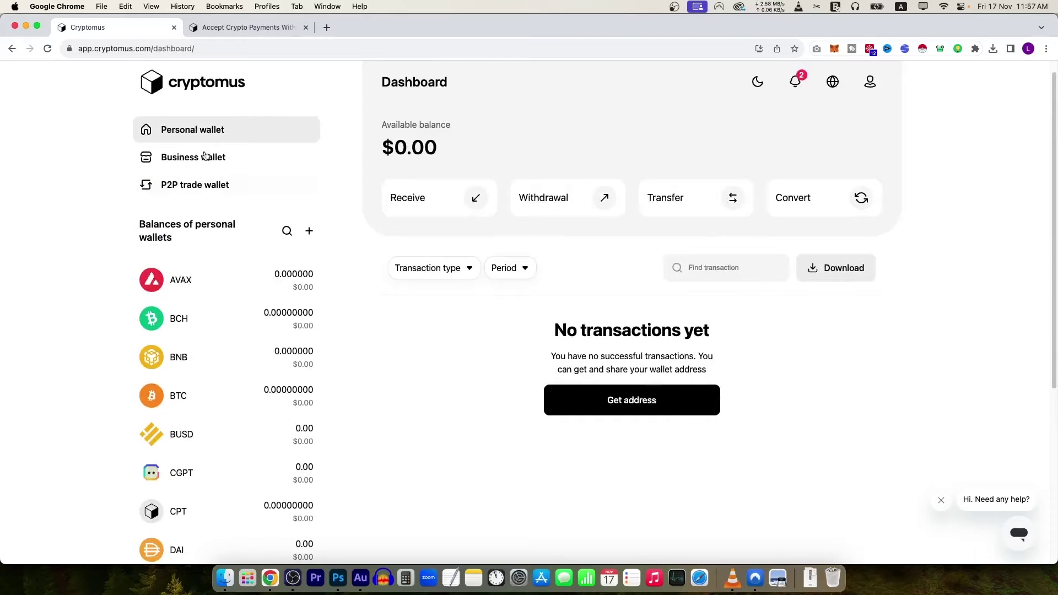
click(871, 83)
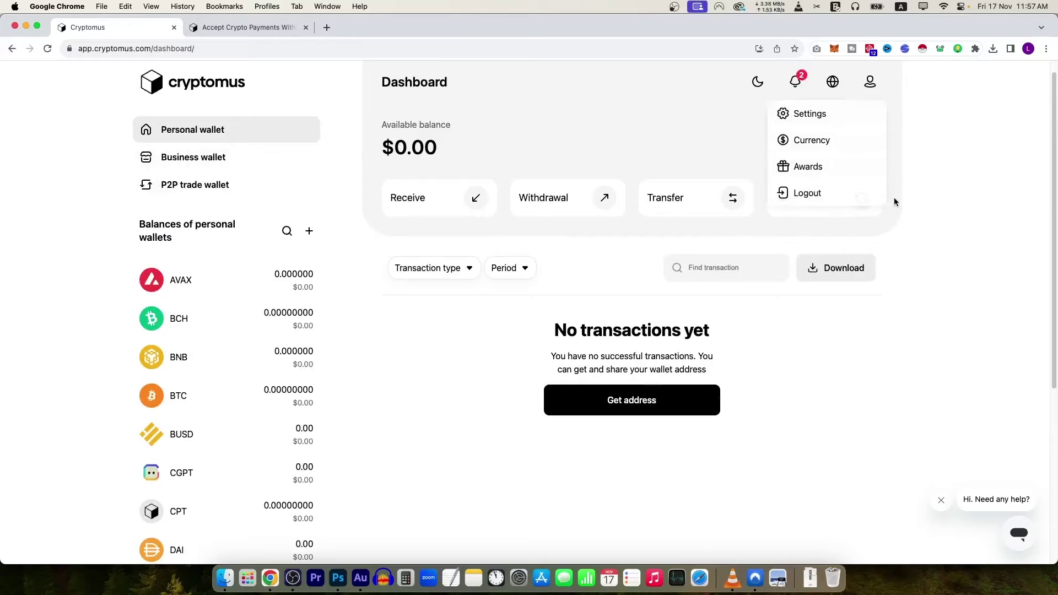
click(796, 111)
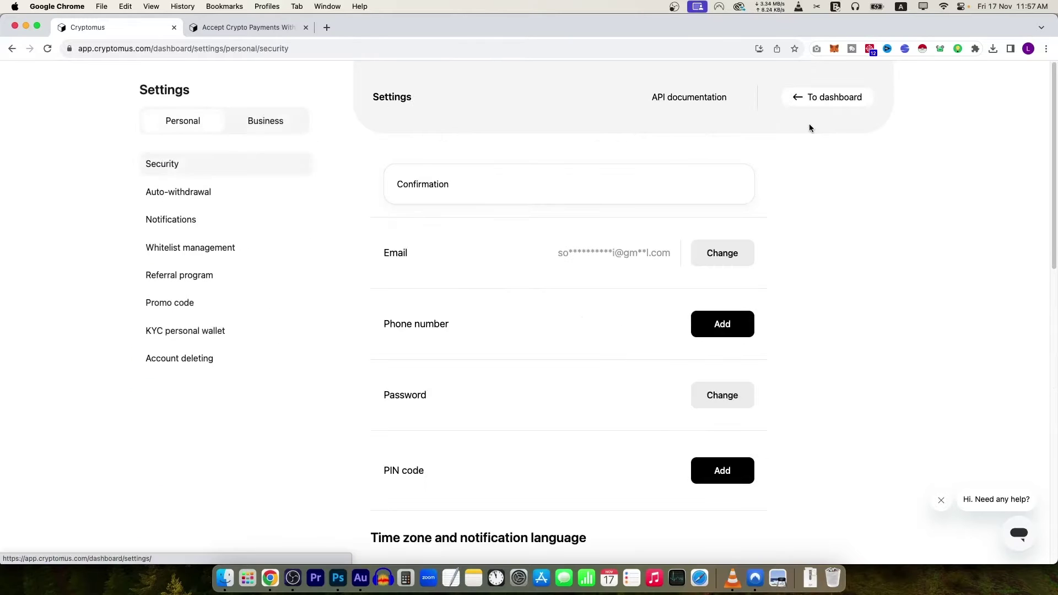
click(265, 121)
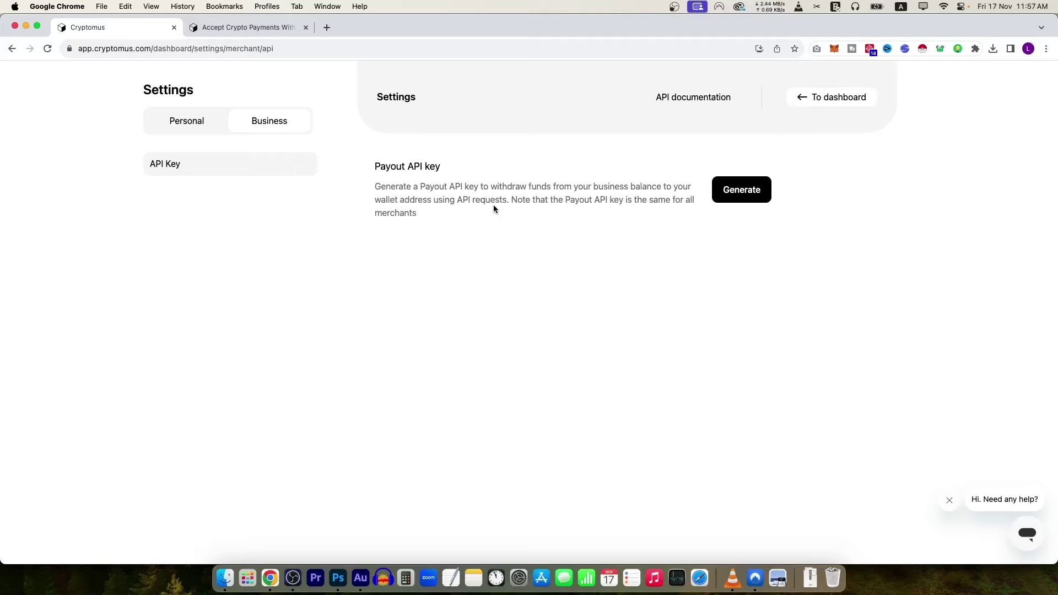
click(197, 125)
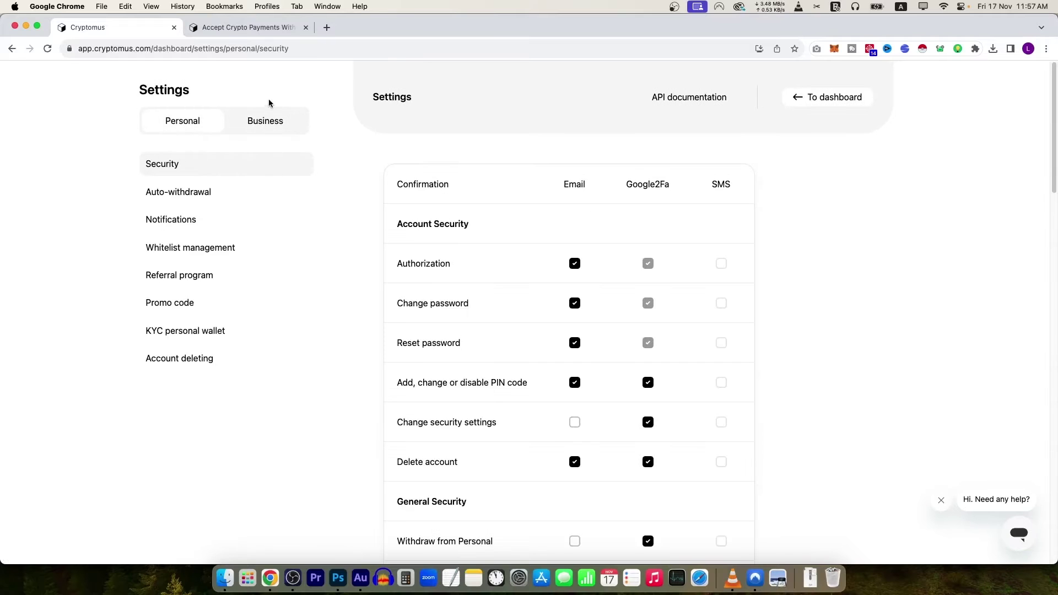
click(273, 119)
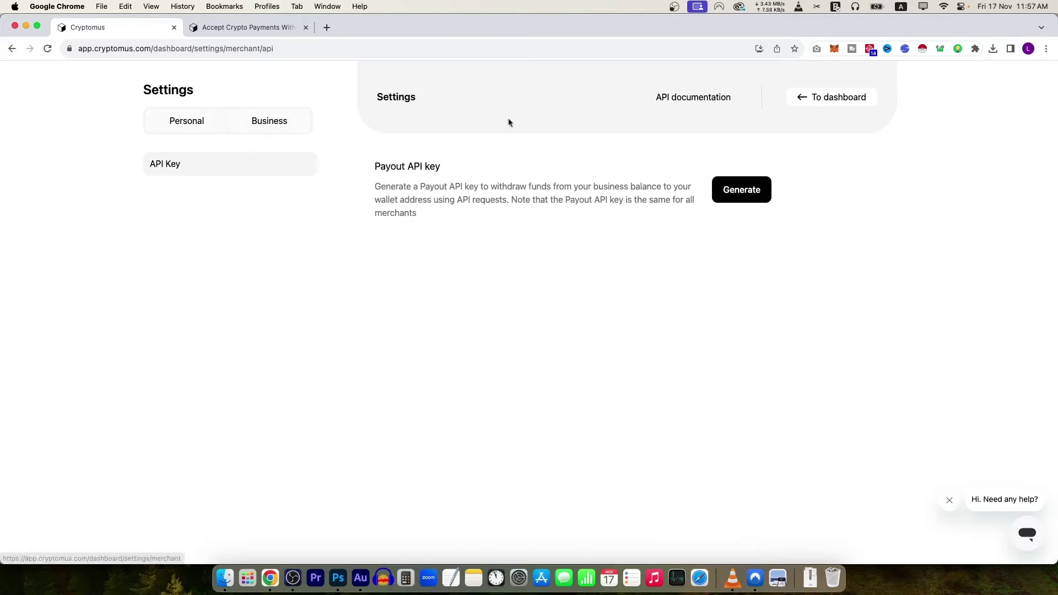
Step: Generate a payout API key, confirming it with the two-factor authentication code, and acknowledge the one-time key display
click(735, 197)
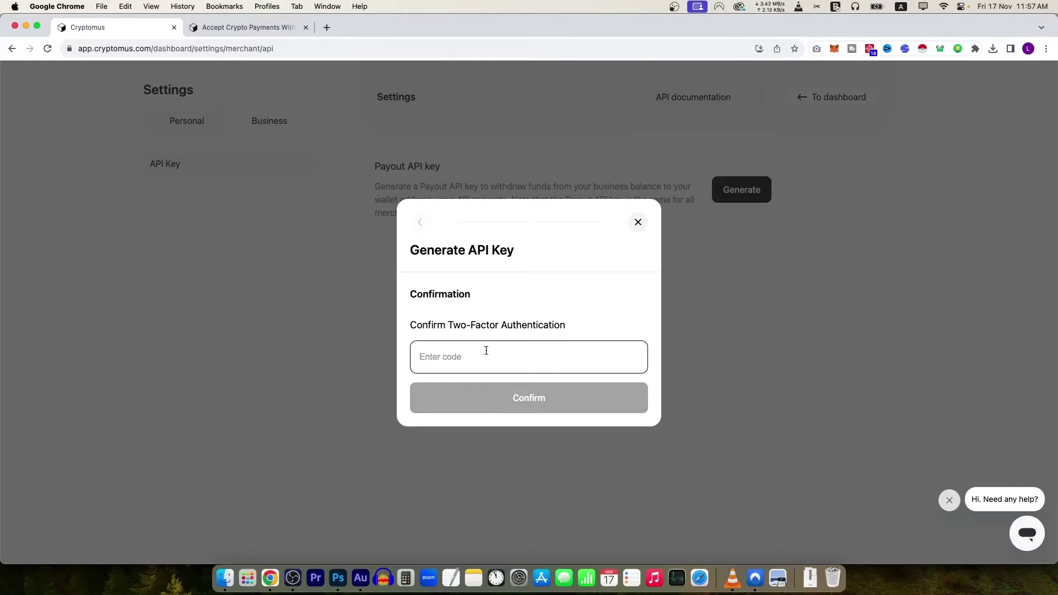
key(super+v)
click(484, 397)
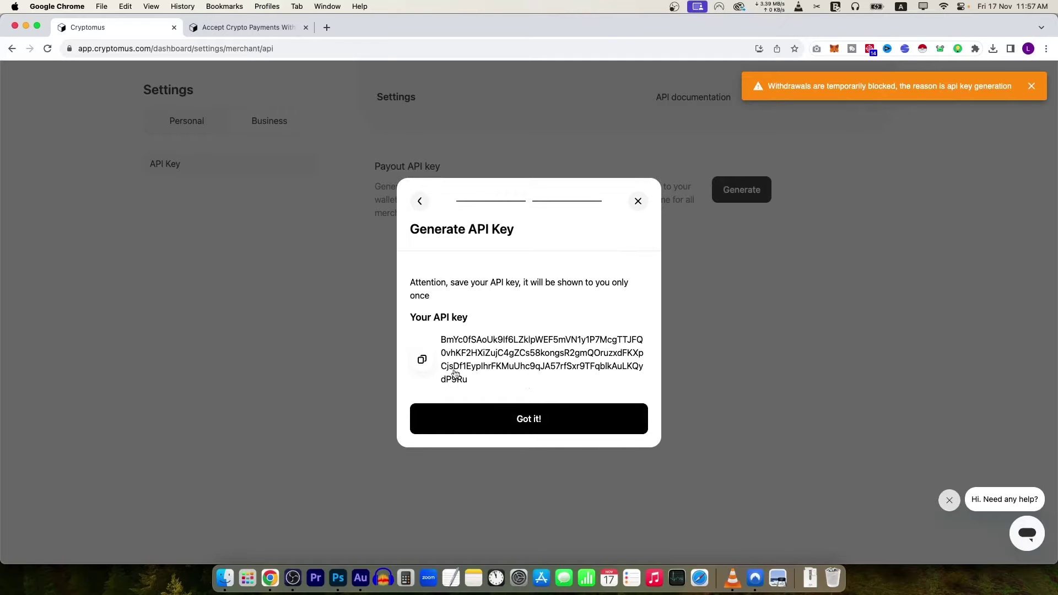
click(538, 419)
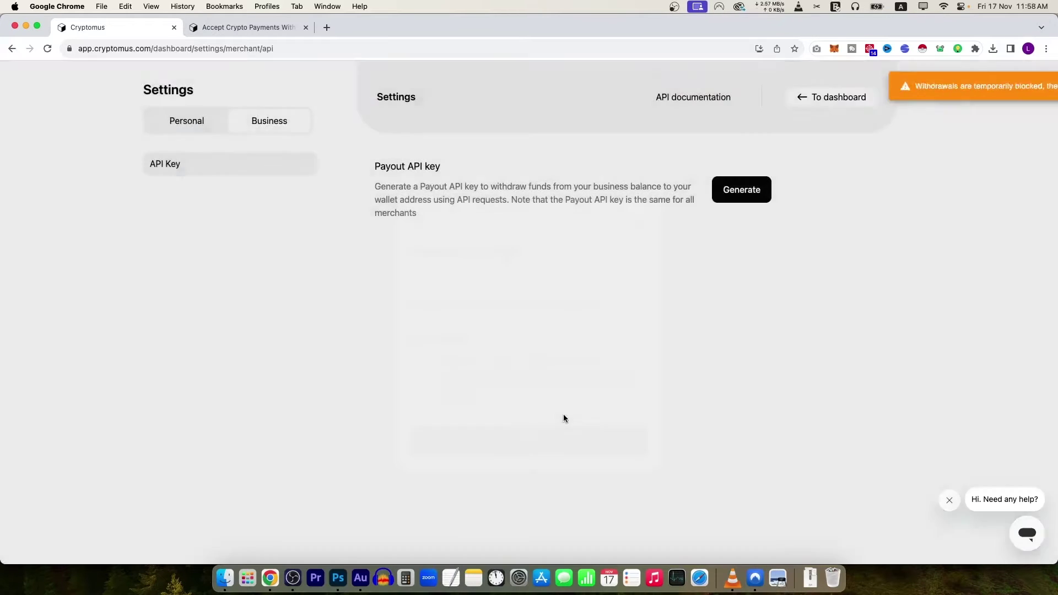
Step: Open the Modules page of the Cryptomus API documentation and bring up the For WooCommerce download option
click(709, 101)
scroll(237, 338, down, 1)
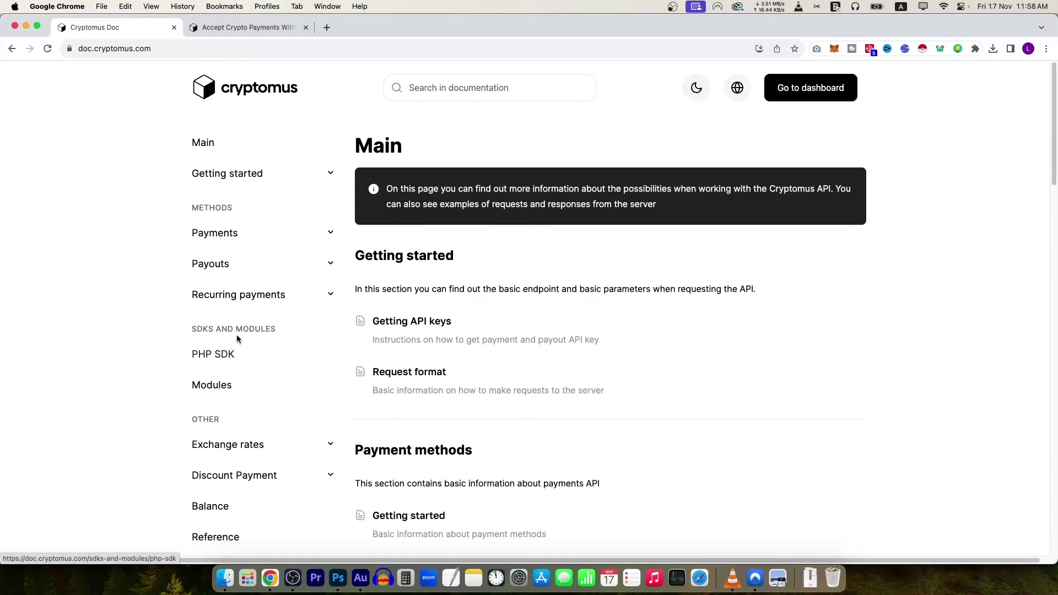
scroll(226, 463, down, 2)
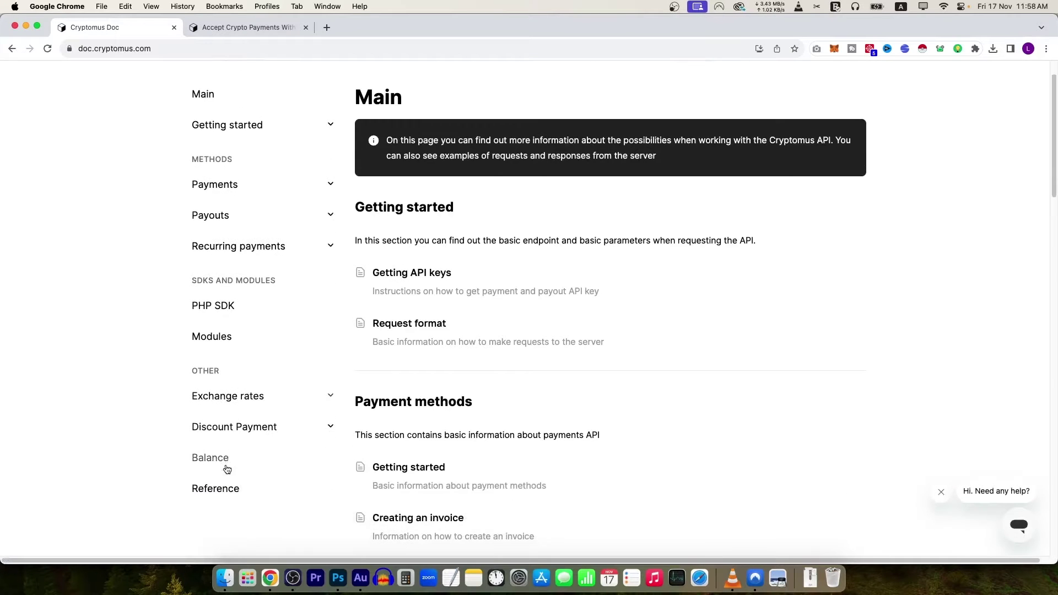
click(228, 341)
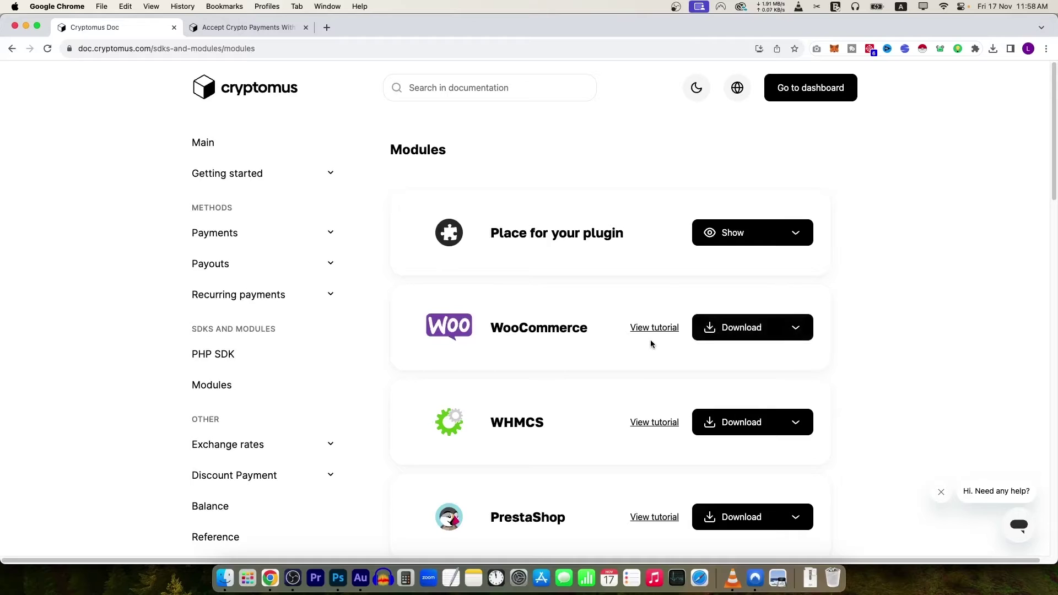
click(802, 330)
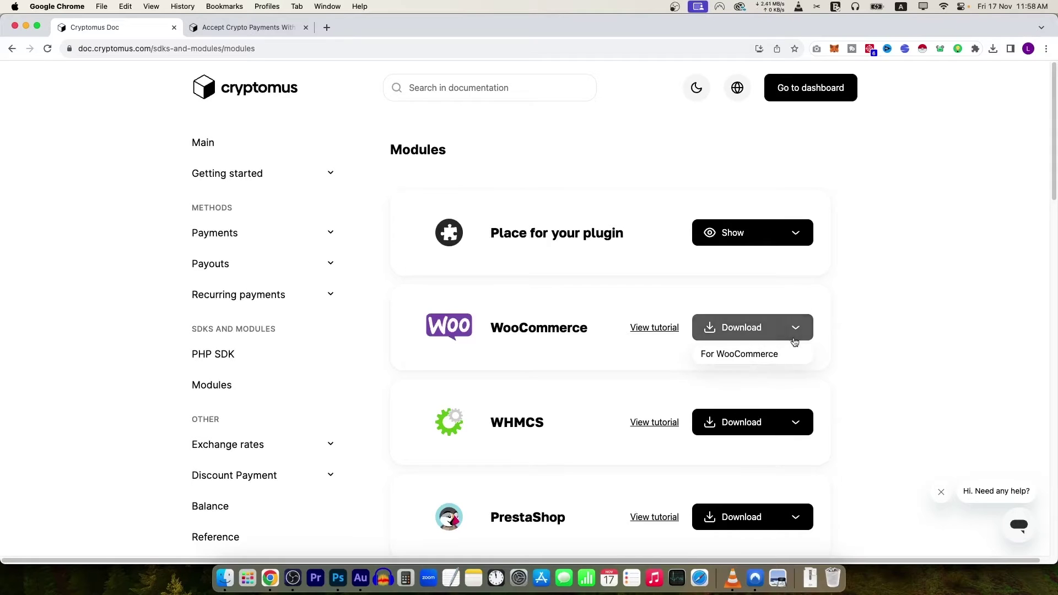
click(754, 366)
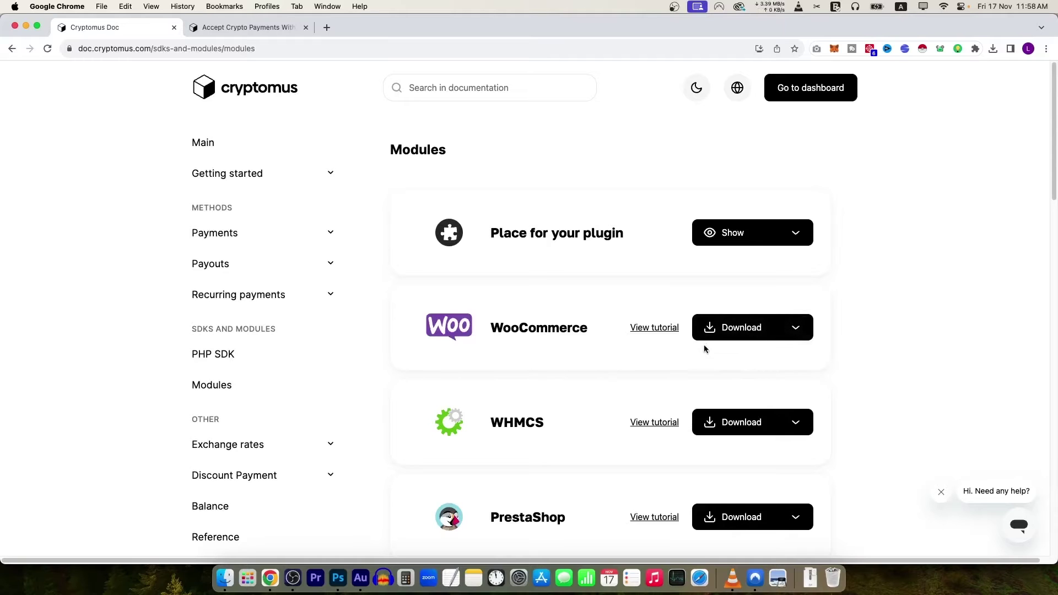
Step: Find Shopify further down the modules list and open its tutorial
scroll(653, 374, down, 6)
scroll(554, 389, down, 7)
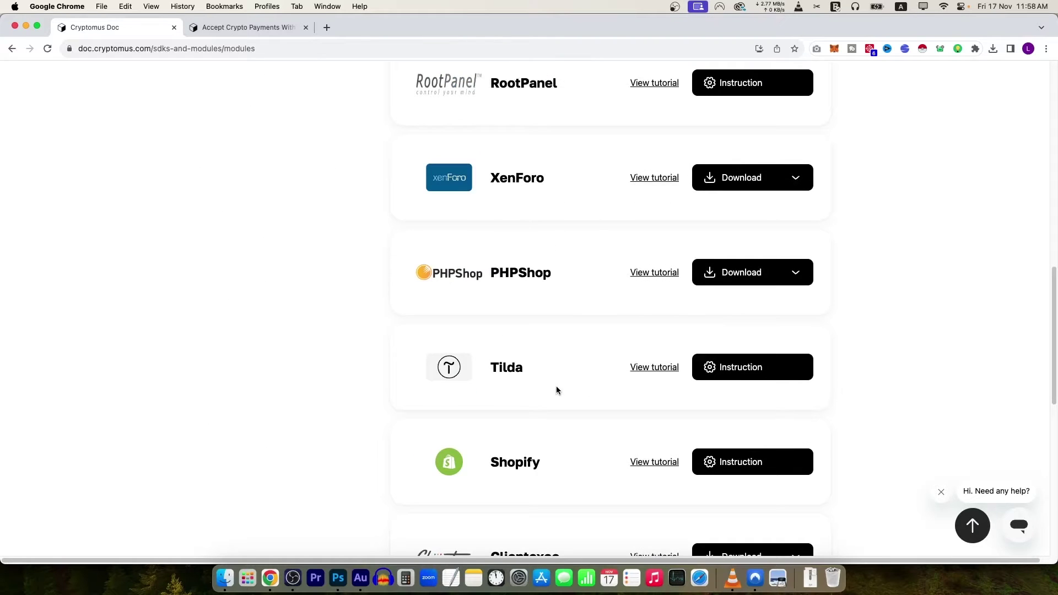
scroll(556, 390, down, 4)
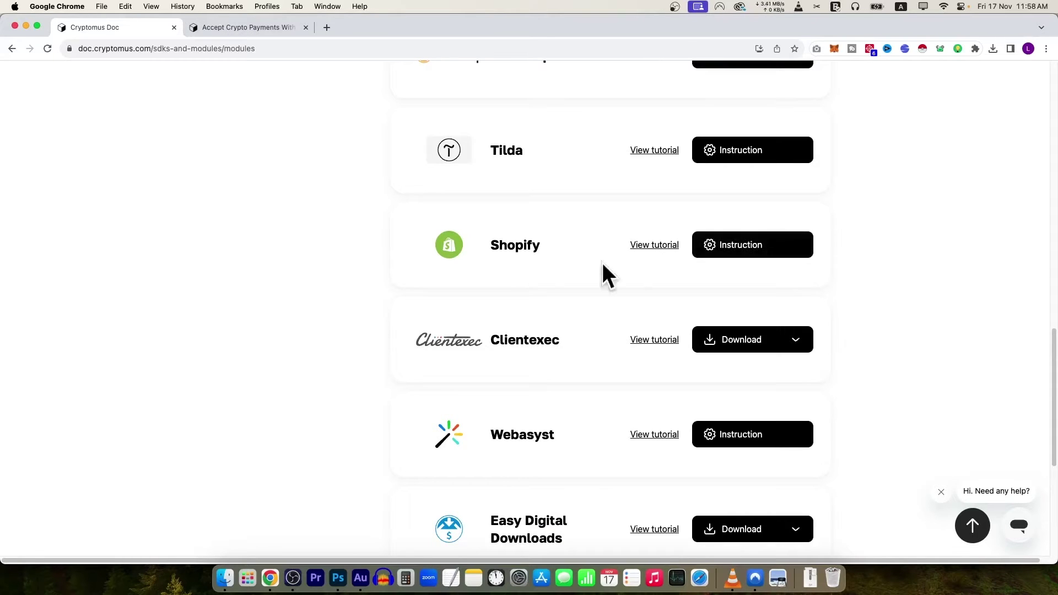
click(660, 247)
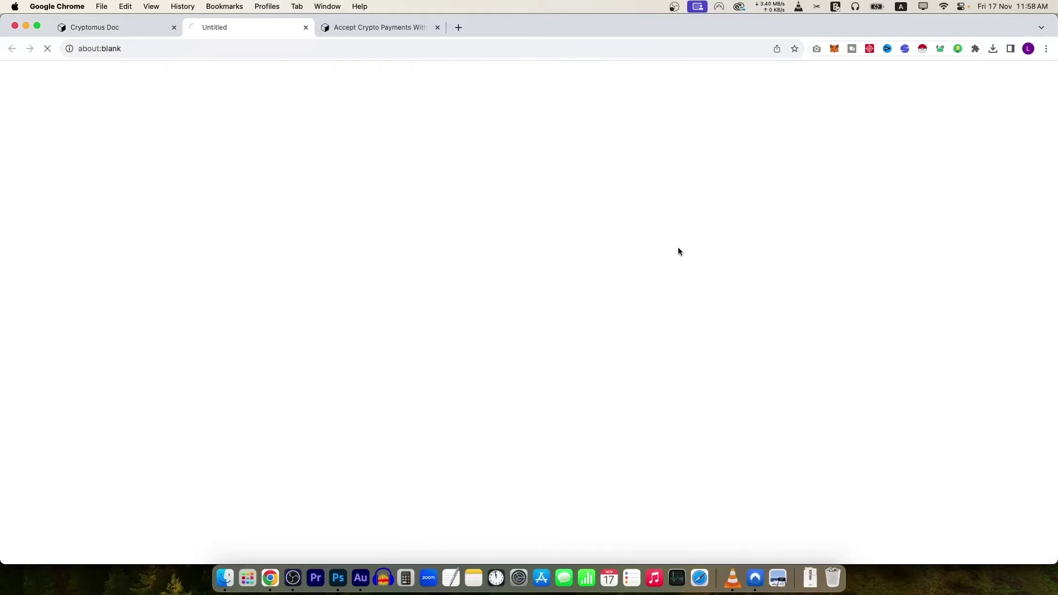
Step: Read the Shopify article's instructions on creating a custom app, setting API scopes and getting the access token, and return to the modules list
scroll(383, 291, down, 20)
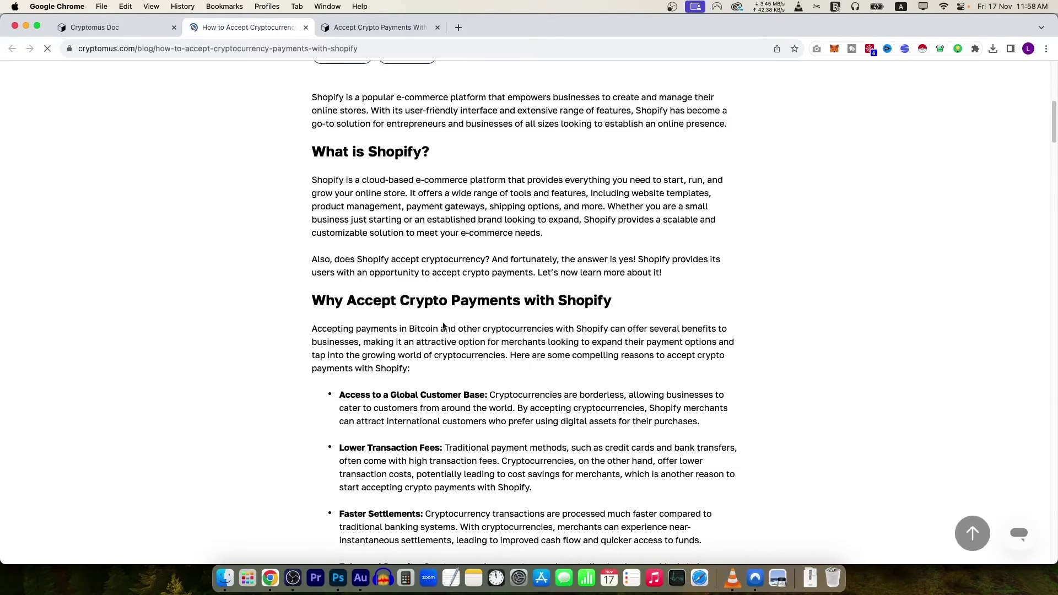
scroll(552, 236, down, 2)
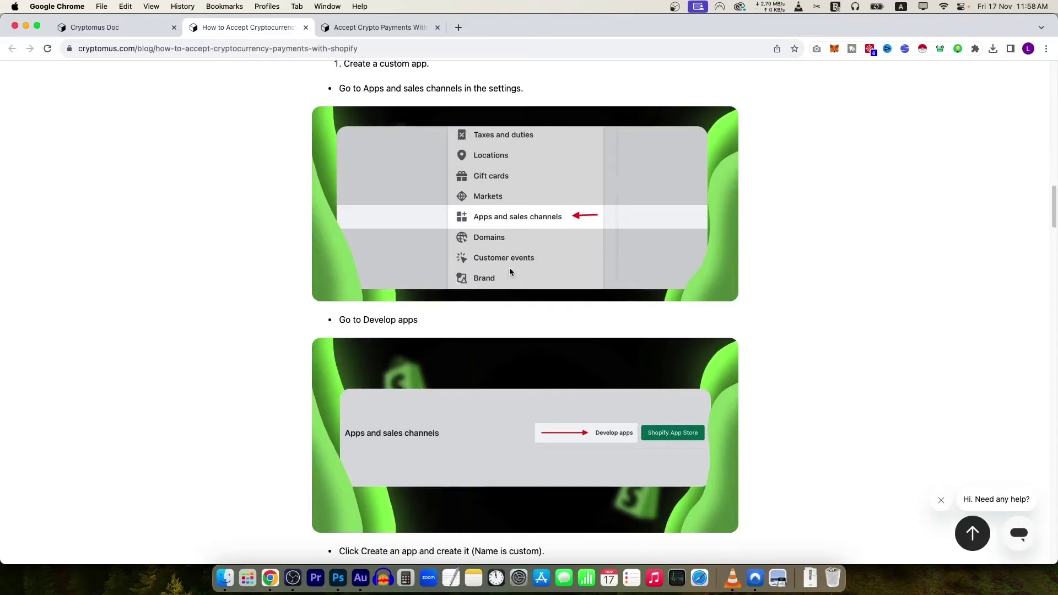
scroll(509, 270, down, 7)
scroll(471, 300, down, 2)
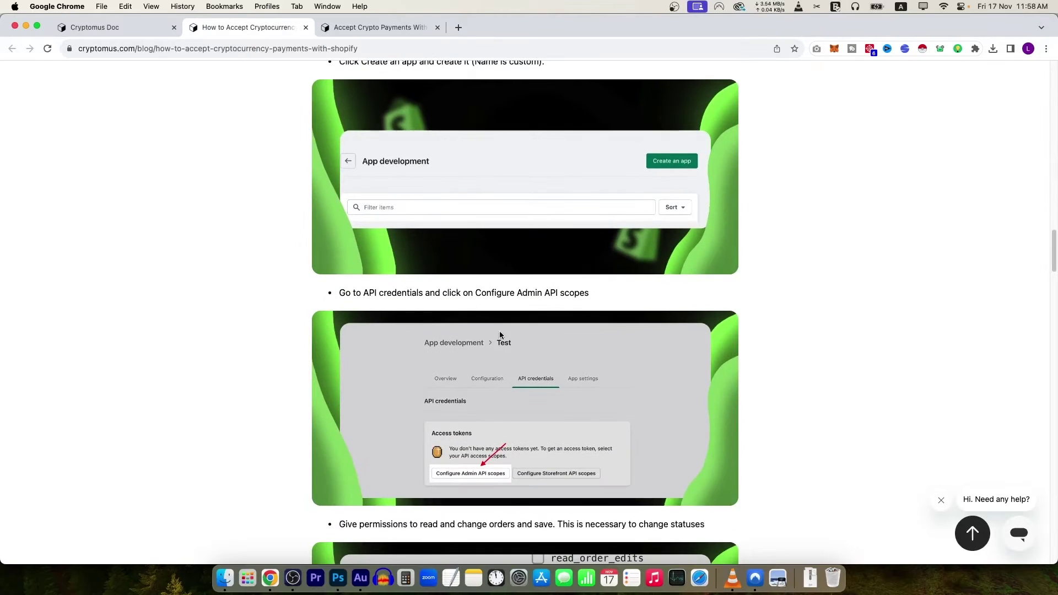
scroll(443, 374, down, 3)
scroll(443, 378, down, 4)
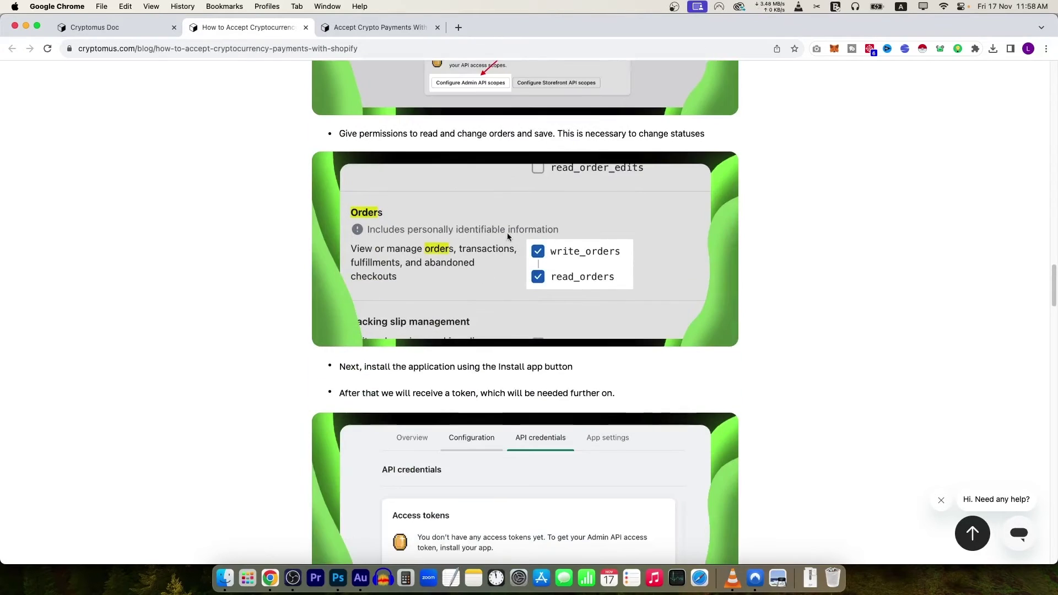
scroll(400, 280, down, 6)
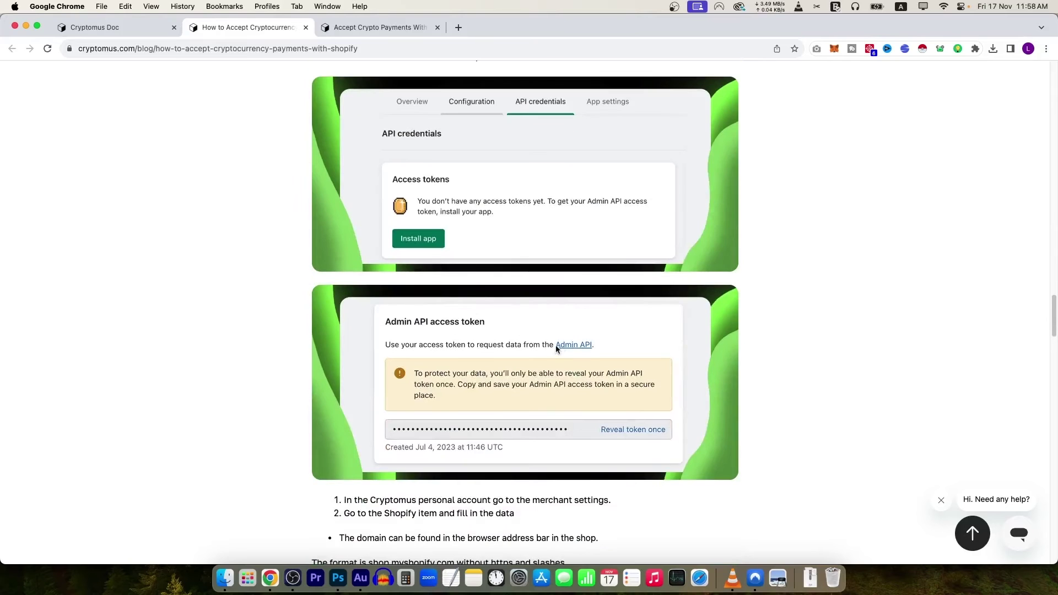
scroll(555, 359, down, 9)
click(137, 29)
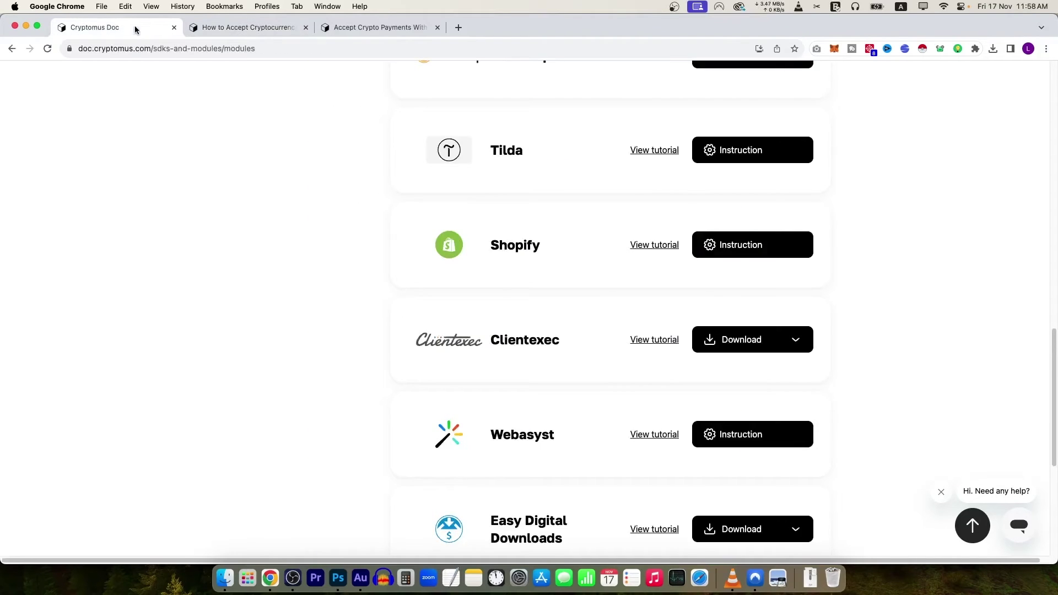
Step: Check the WooCommerce module's download option again and browse the other available modules through to Magento
scroll(661, 325, up, 12)
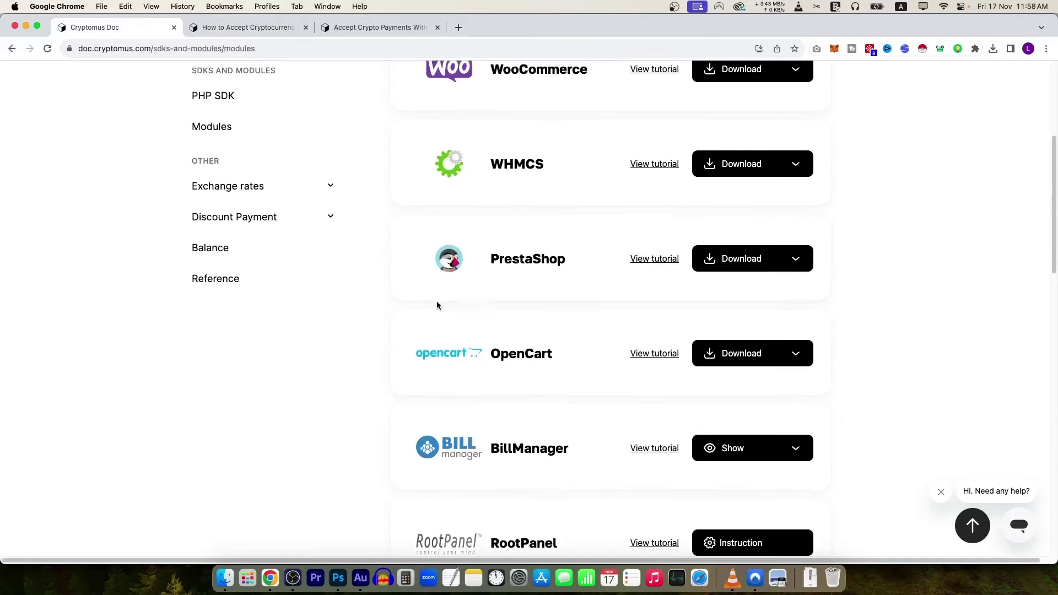
scroll(436, 306, up, 2)
click(796, 176)
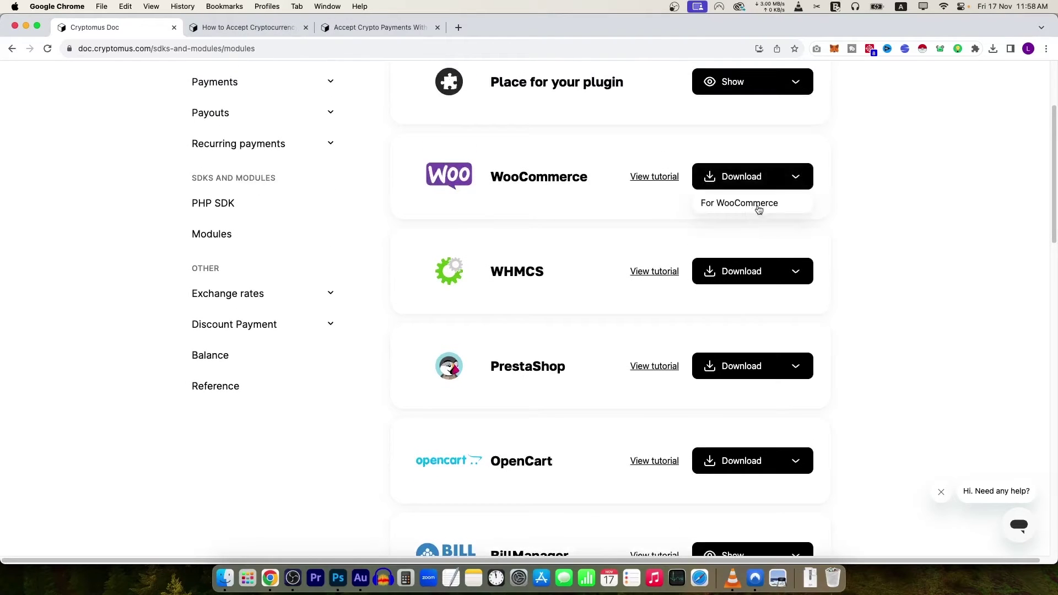
click(918, 239)
scroll(586, 350, down, 4)
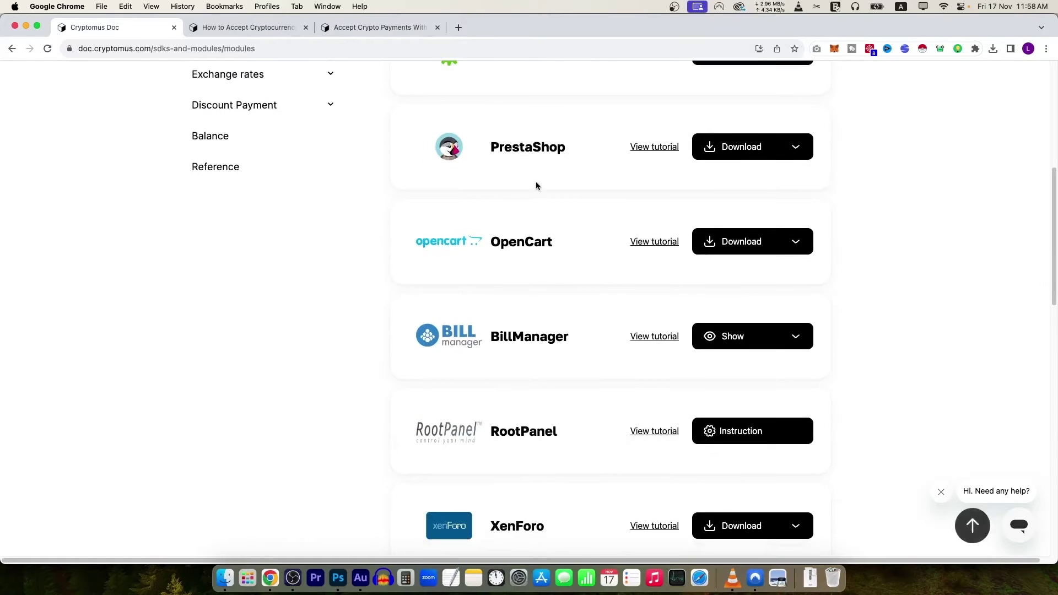
scroll(524, 330, down, 4)
scroll(526, 347, down, 4)
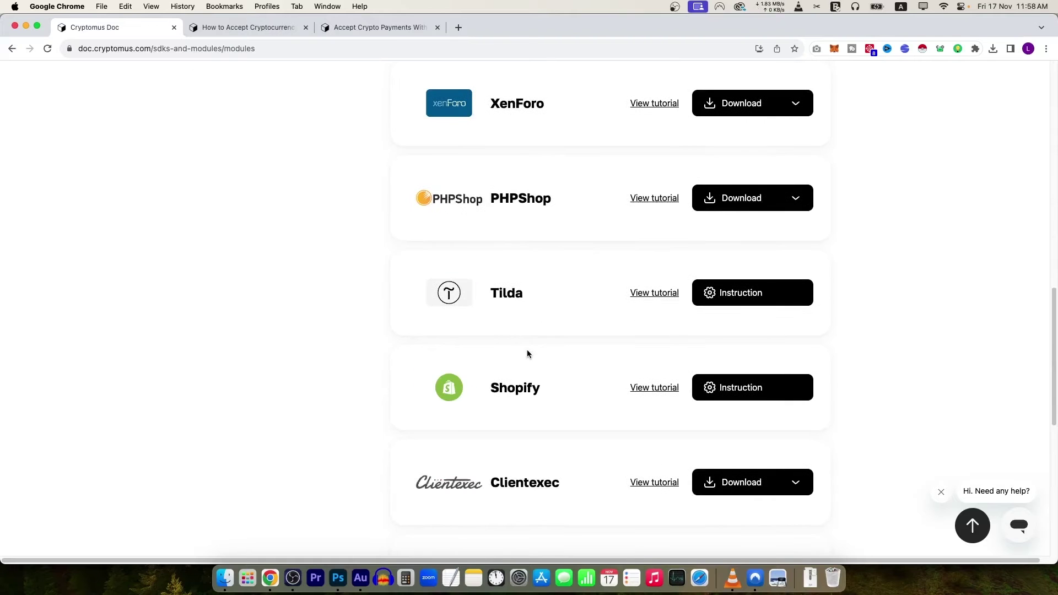
scroll(527, 352, down, 8)
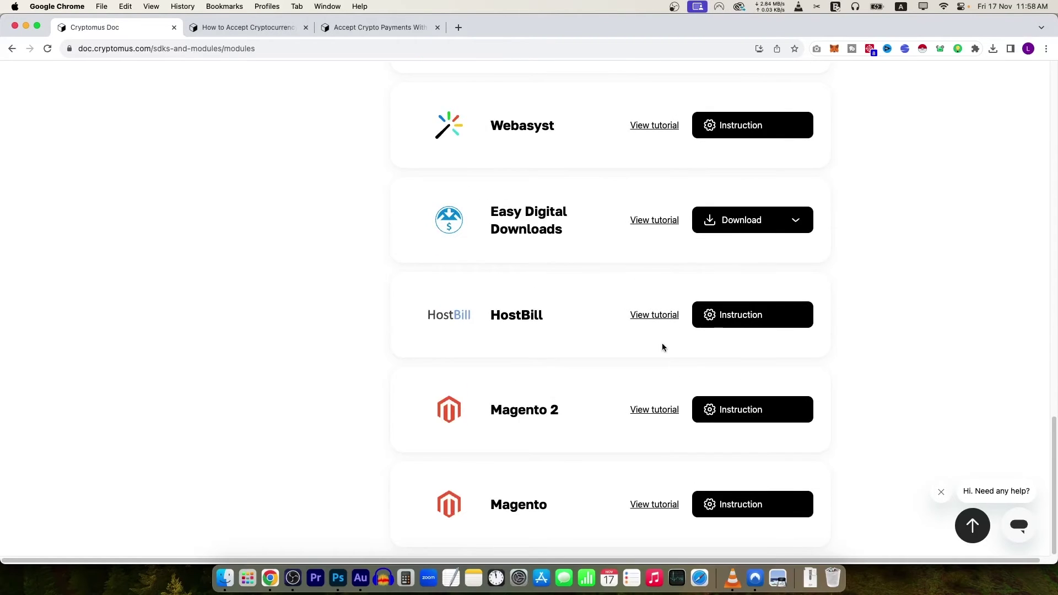
scroll(661, 345, up, 20)
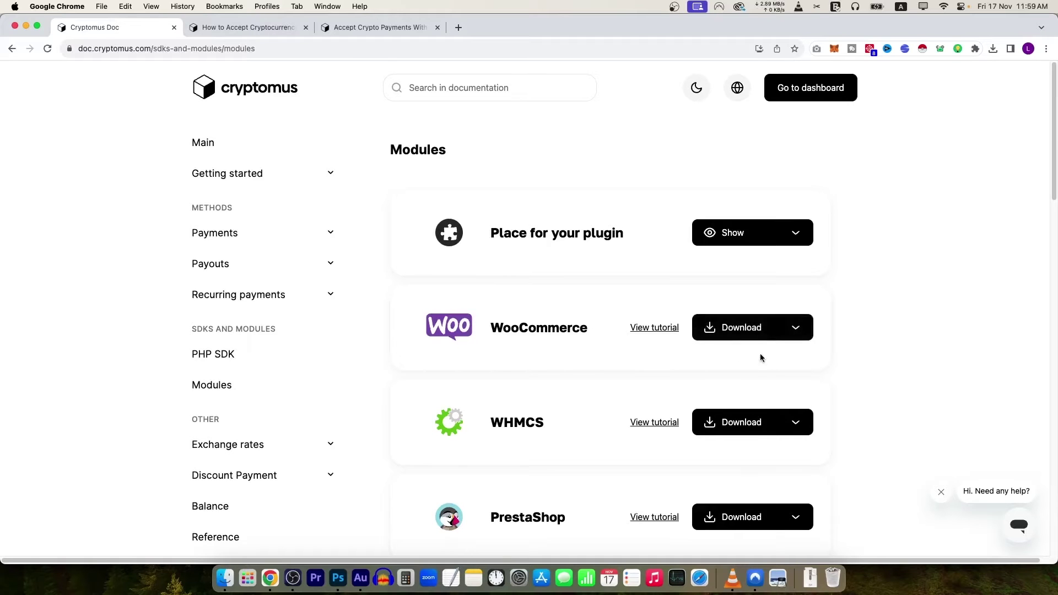
Step: Switch to the WordPress store, look over its New Plants section and open the admin page for adding a new plugin
click(769, 83)
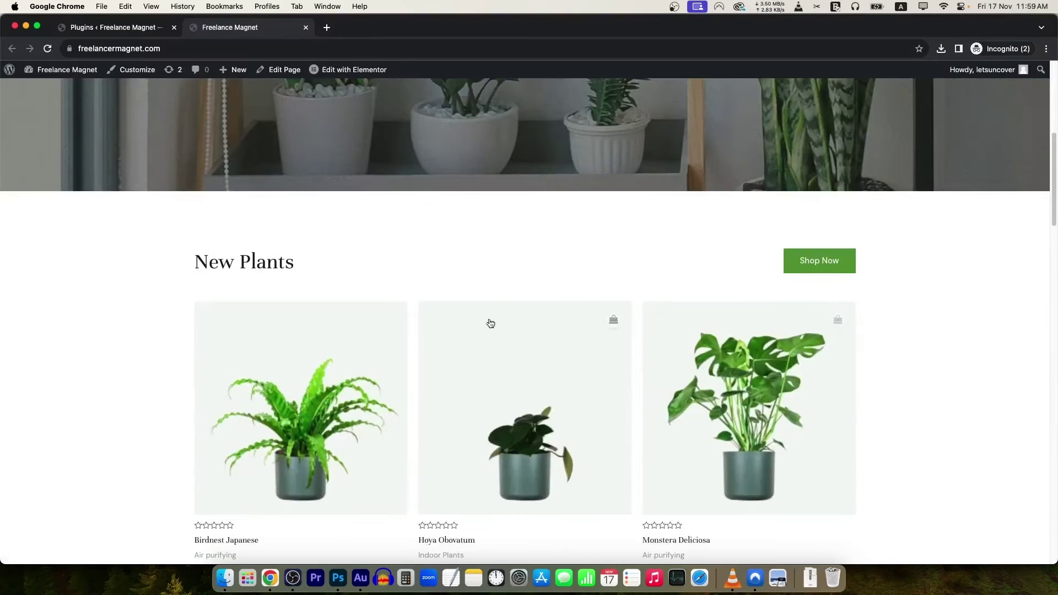
scroll(489, 323, down, 5)
click(138, 28)
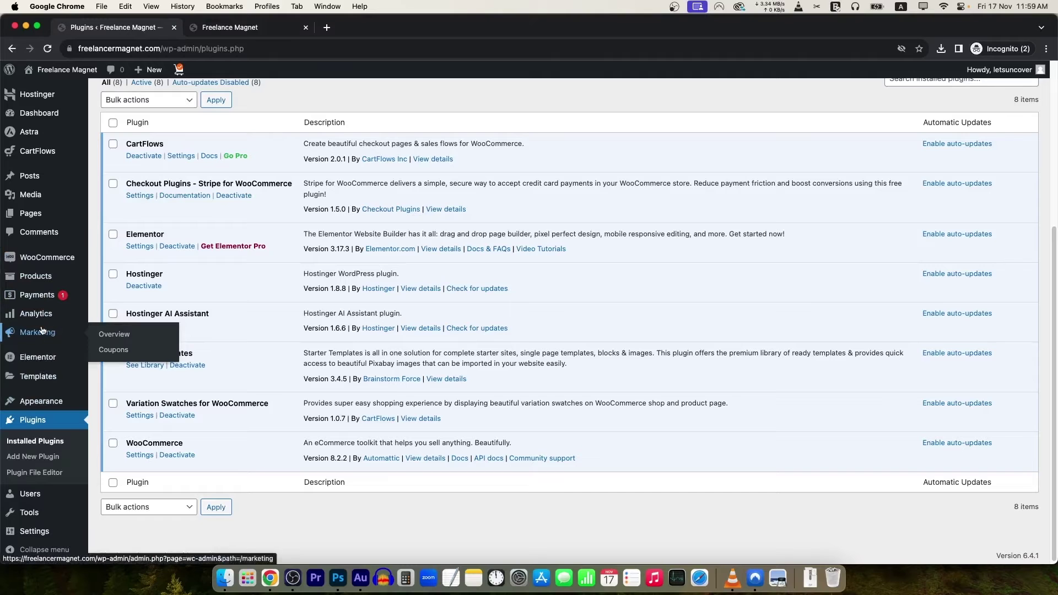
click(52, 458)
scroll(226, 187, up, 5)
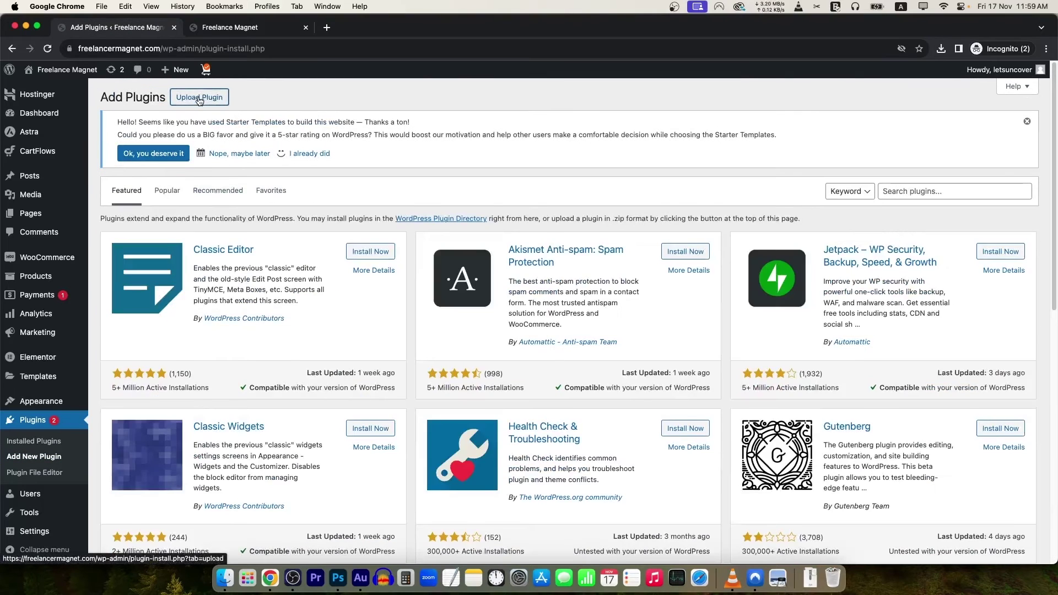
Step: Upload woocommerce_cryptomus.zip as a plugin, install it and activate it
click(199, 98)
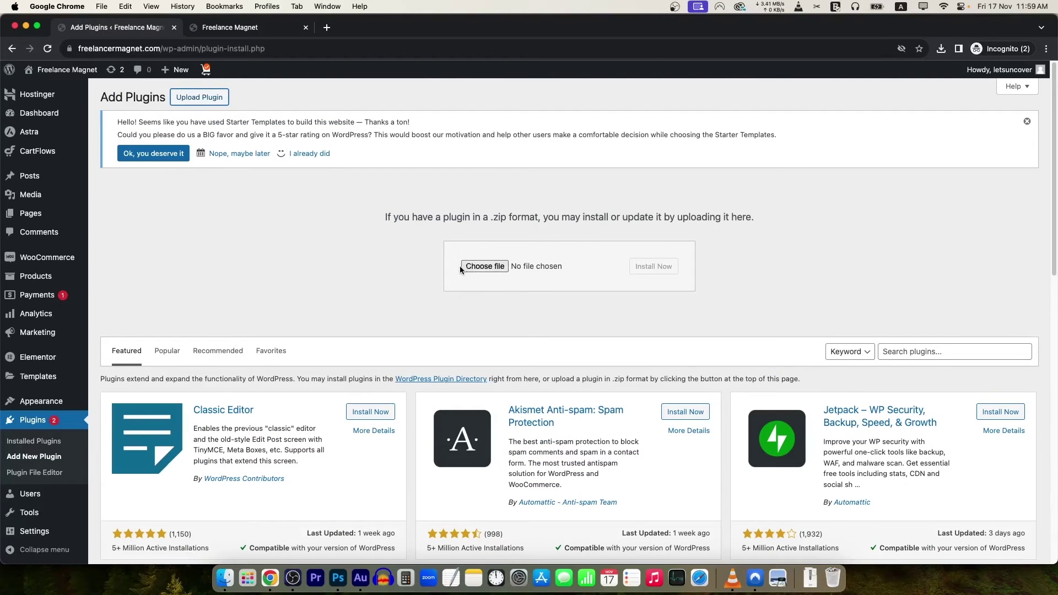
click(501, 267)
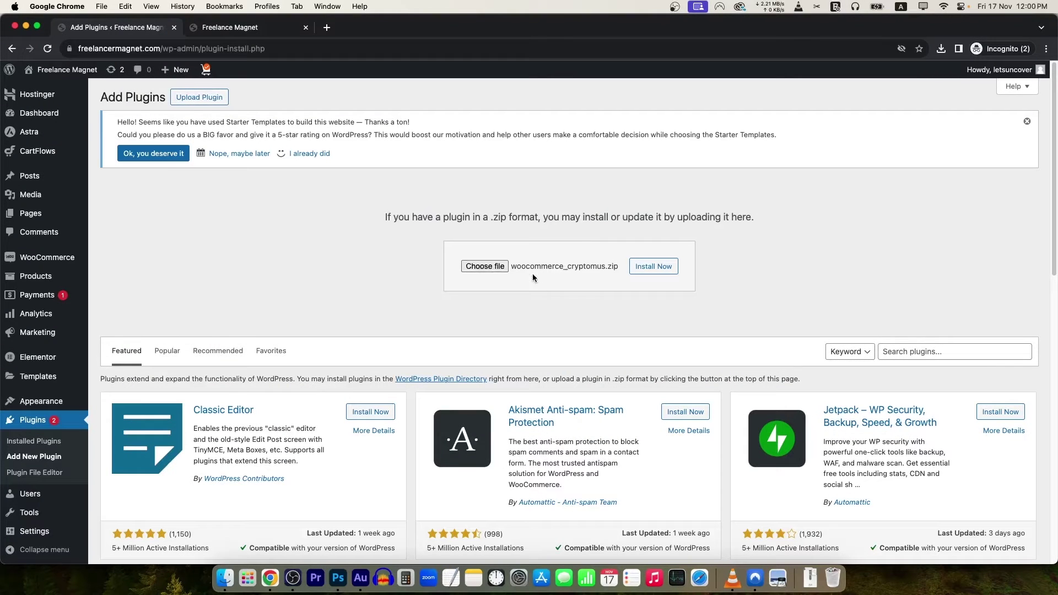
click(656, 267)
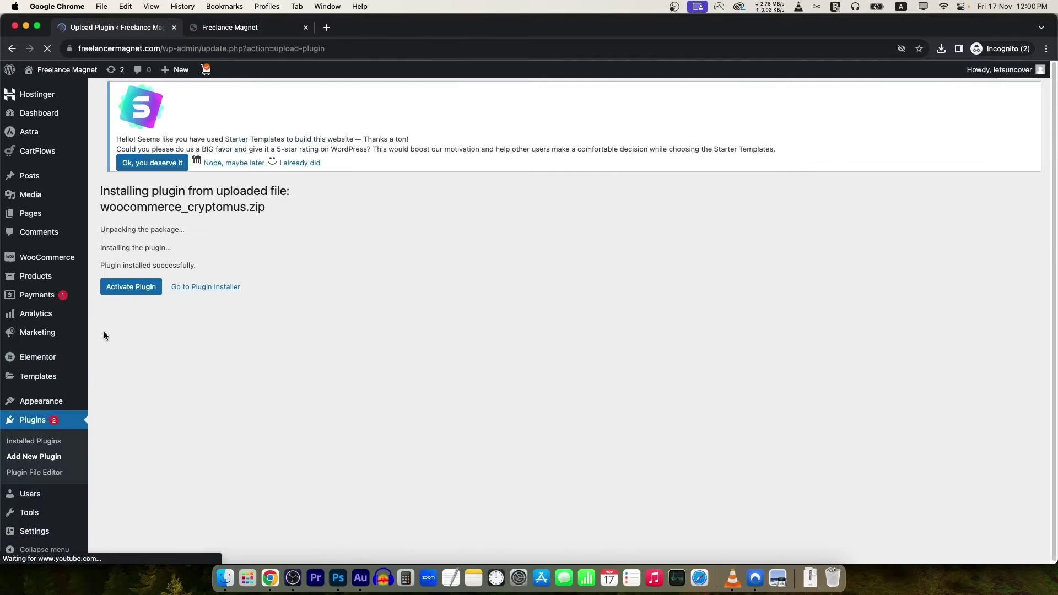
click(140, 281)
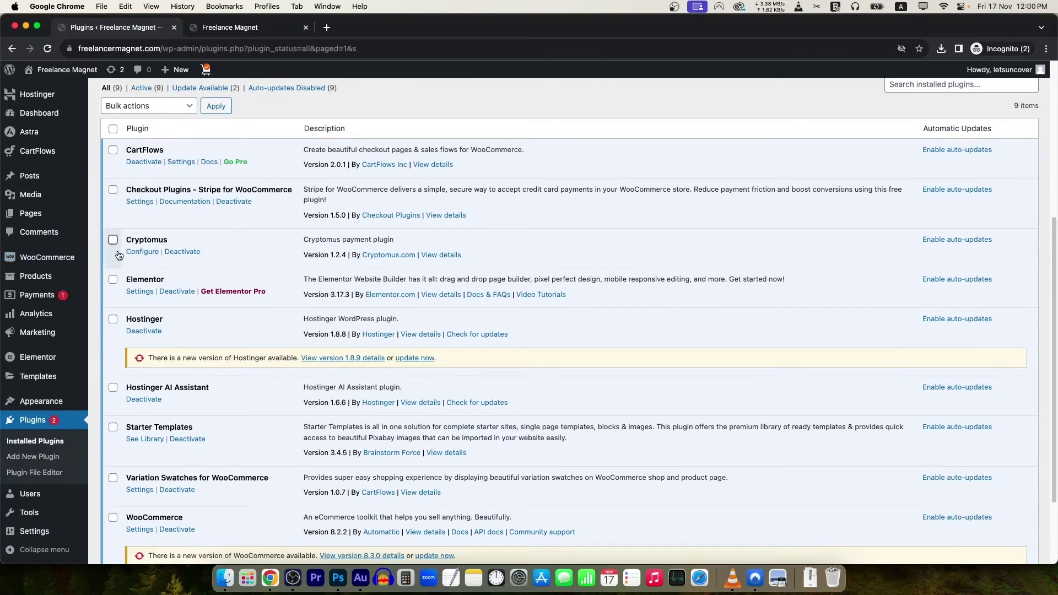
Step: Open the Cryptomus plugin's configuration and enable its payment gateway
click(142, 252)
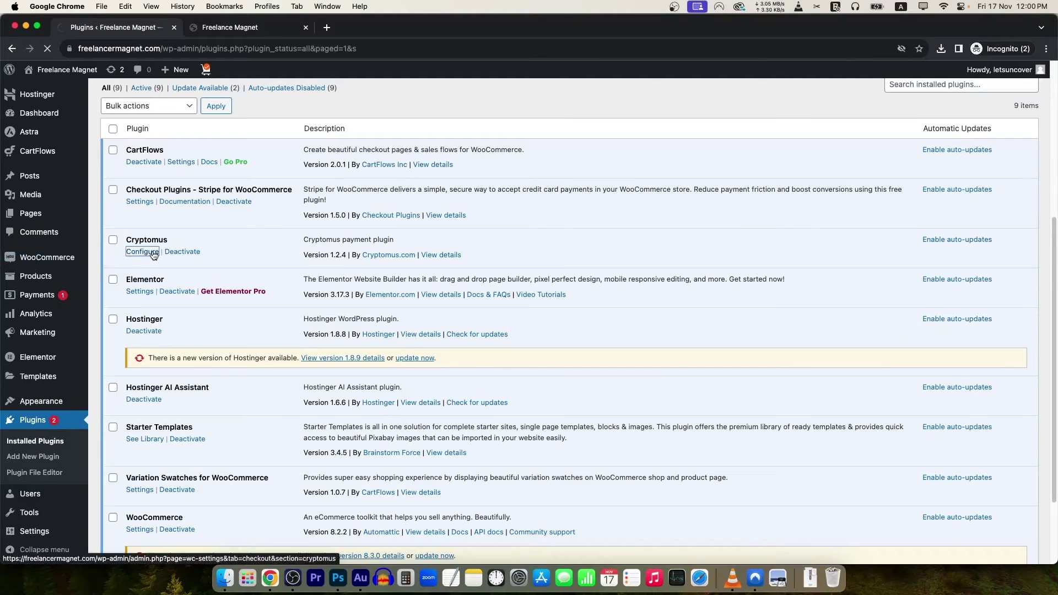
scroll(292, 317, down, 1)
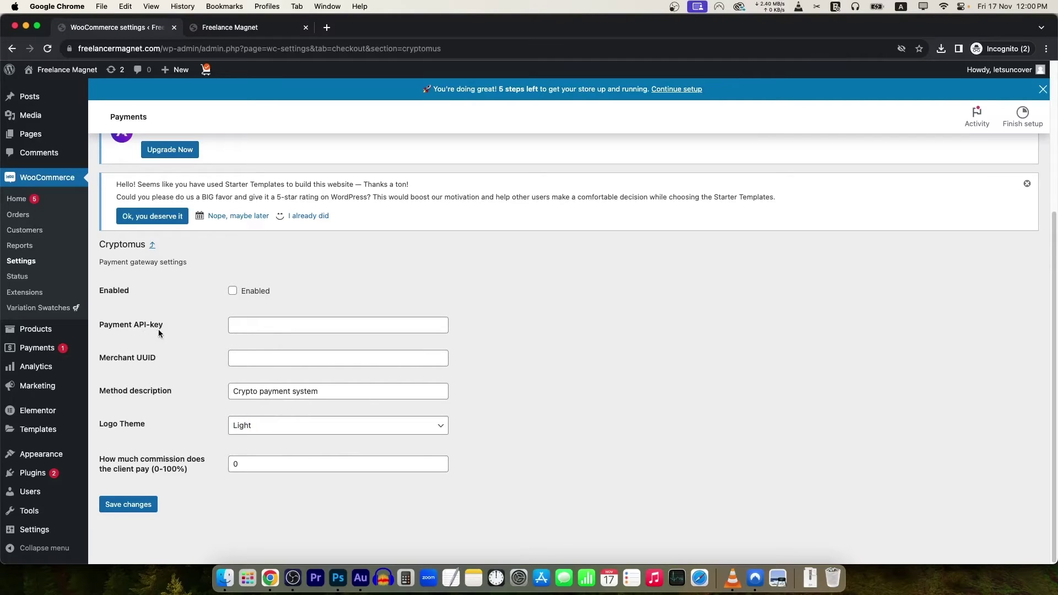
click(232, 291)
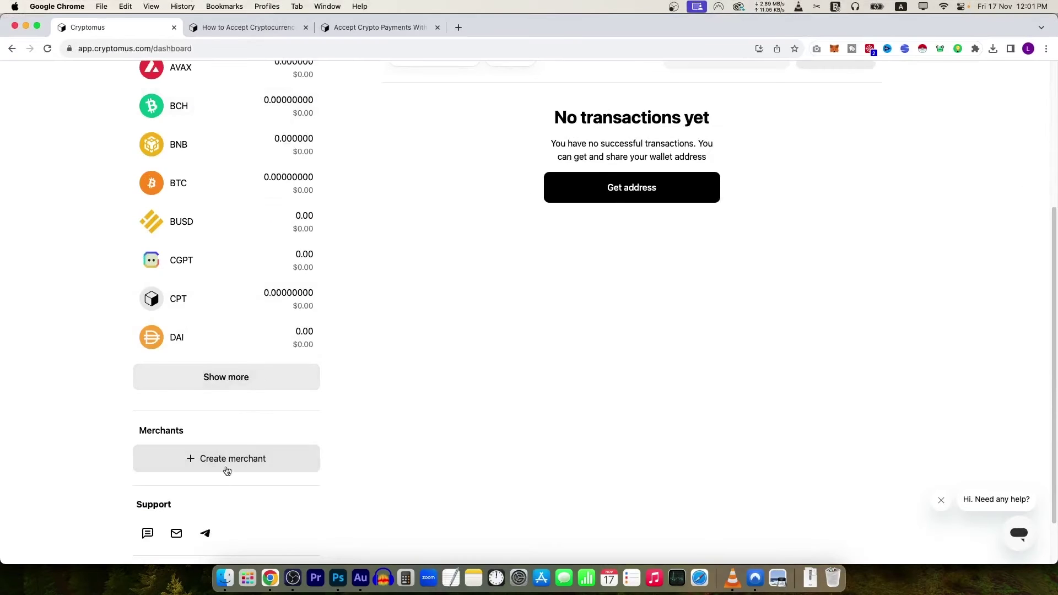
Step: Create a merchant named freelancemagnet in the Cryptomus dashboard and go to the API integration request form in its setup
click(237, 464)
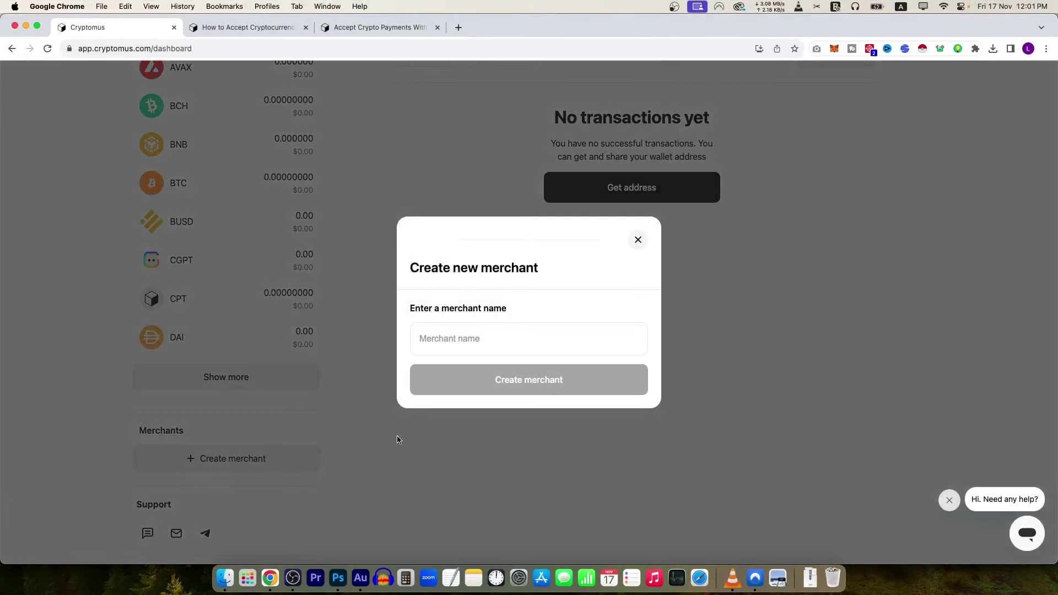
click(481, 334)
text(f)
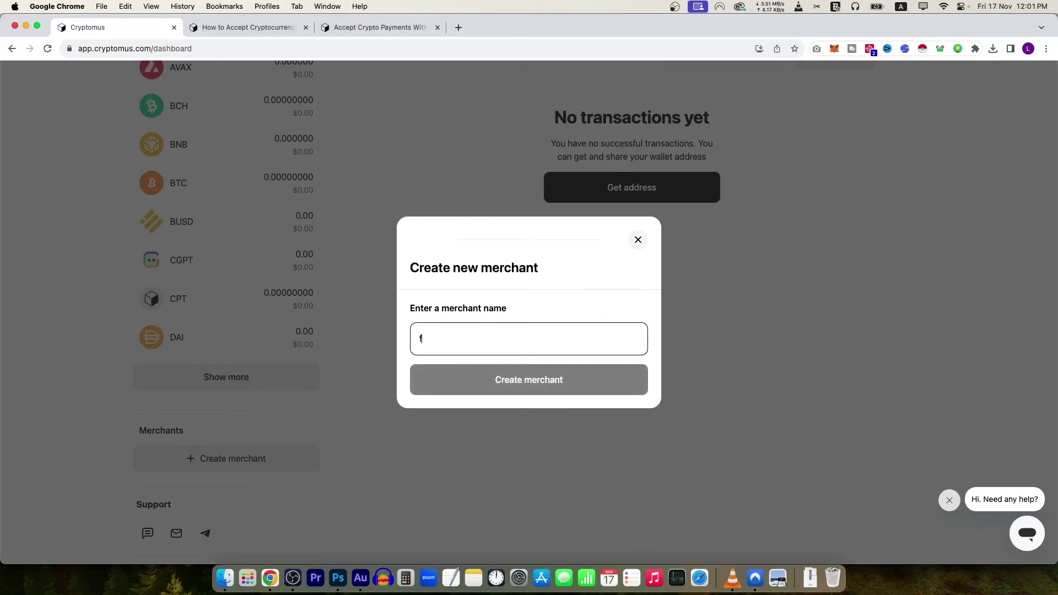
text(reelancemagnet)
click(527, 380)
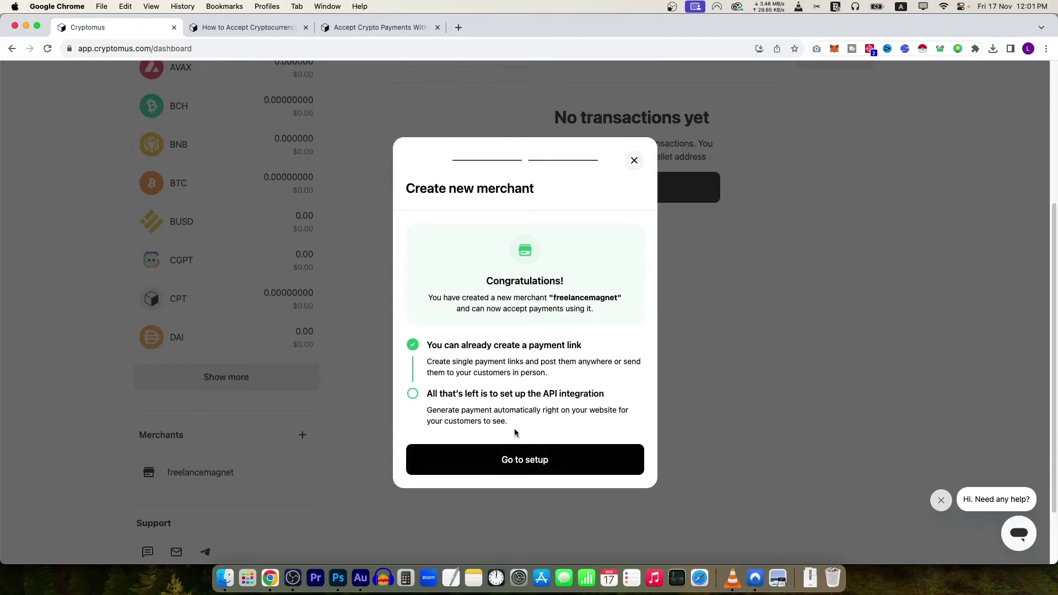
click(537, 466)
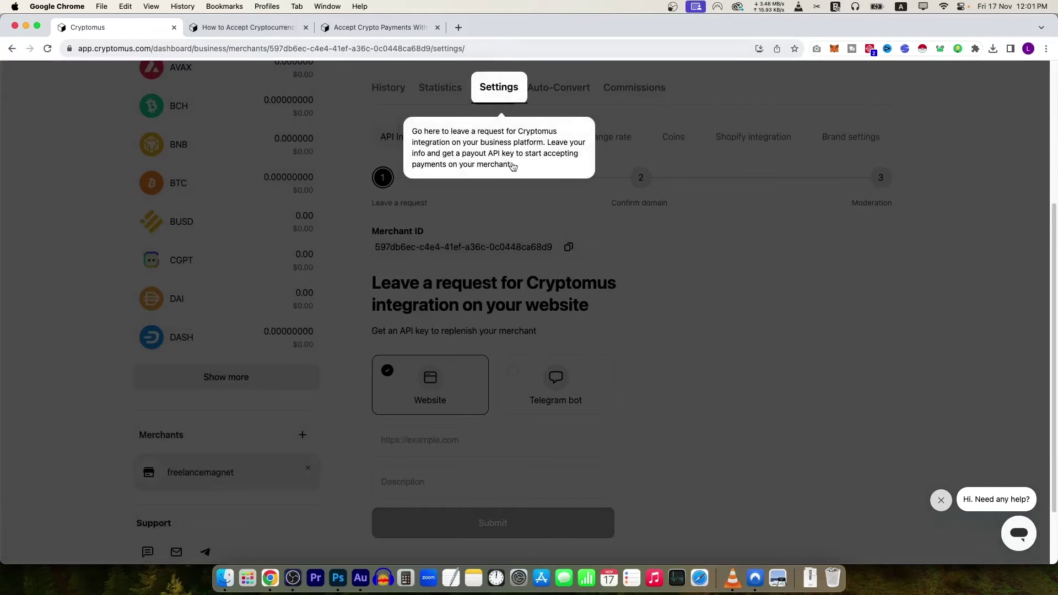
click(548, 250)
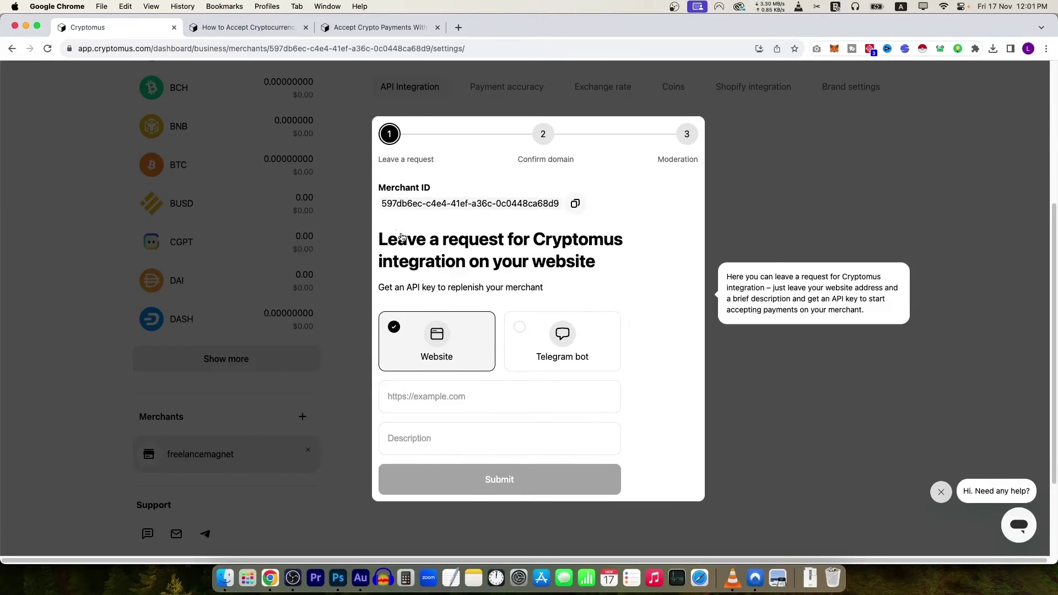
Step: Copy the merchant ID from Cryptomus and enter it as the Merchant UUID in the WooCommerce Cryptomus gateway settings
click(574, 204)
click(273, 353)
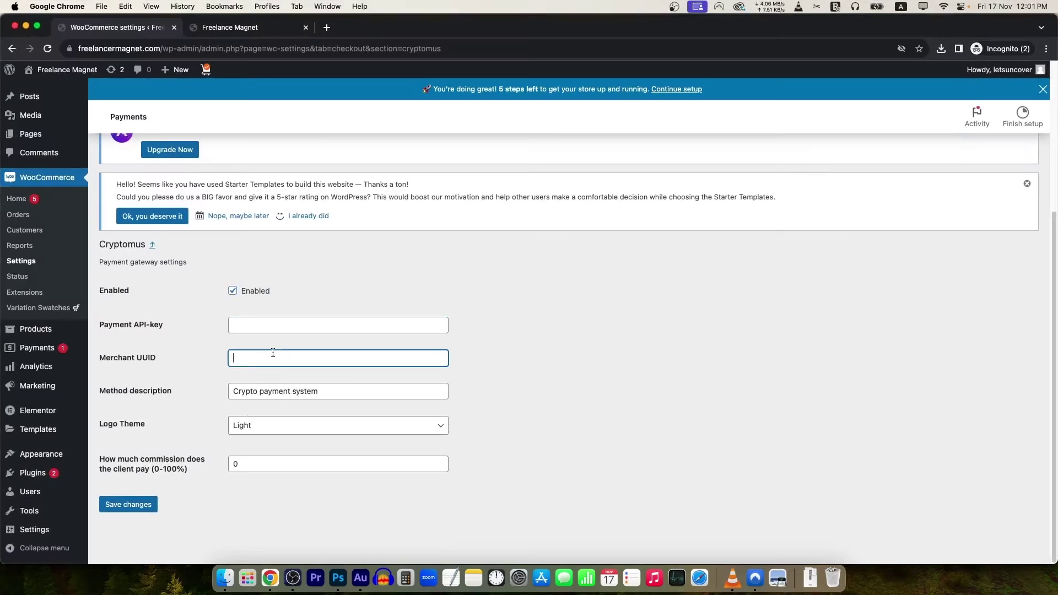
key(super+v)
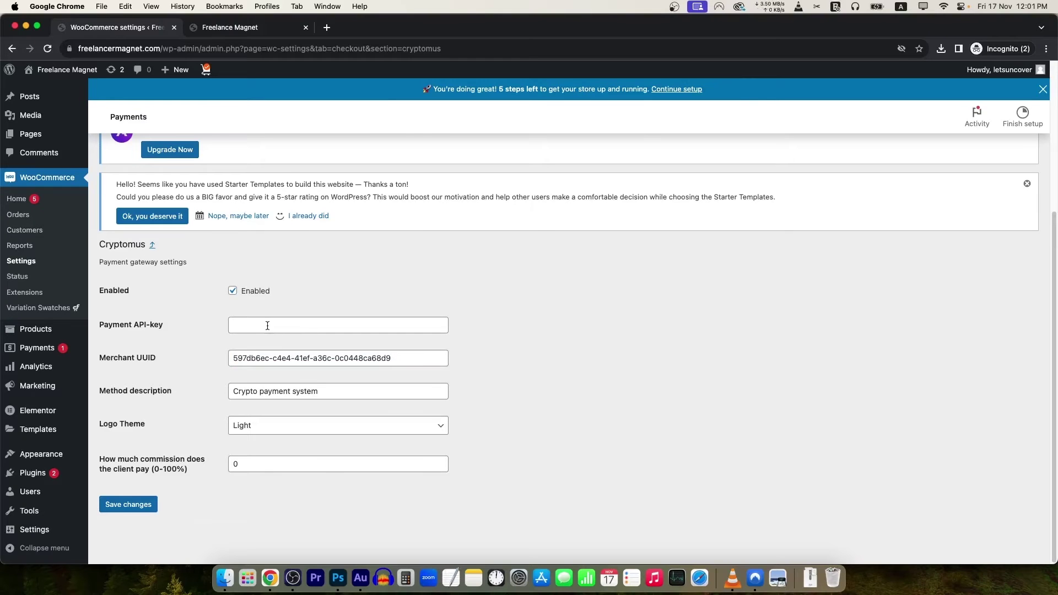
key(super+grave)
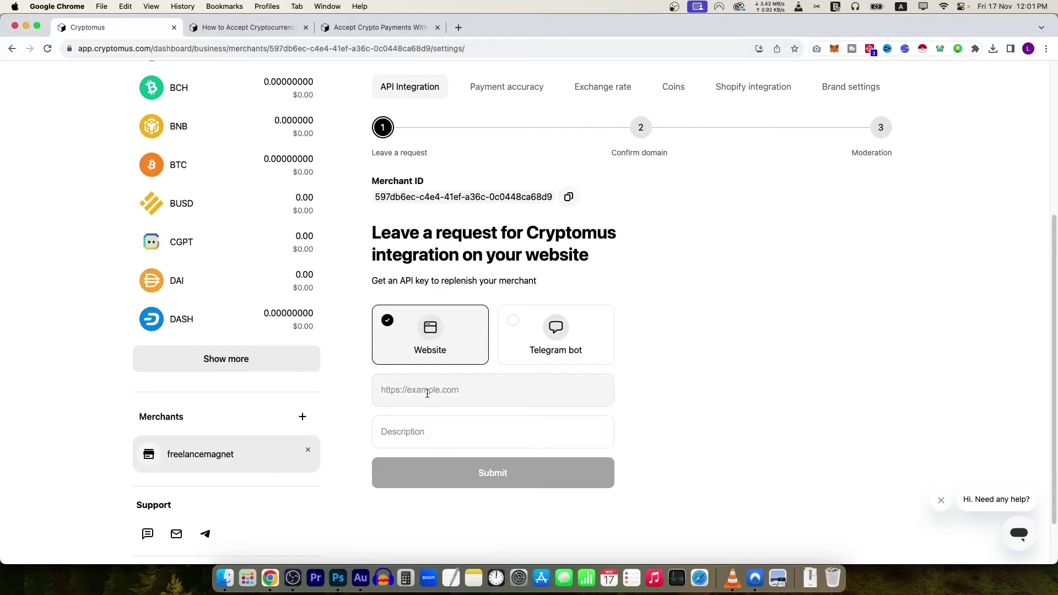
click(446, 430)
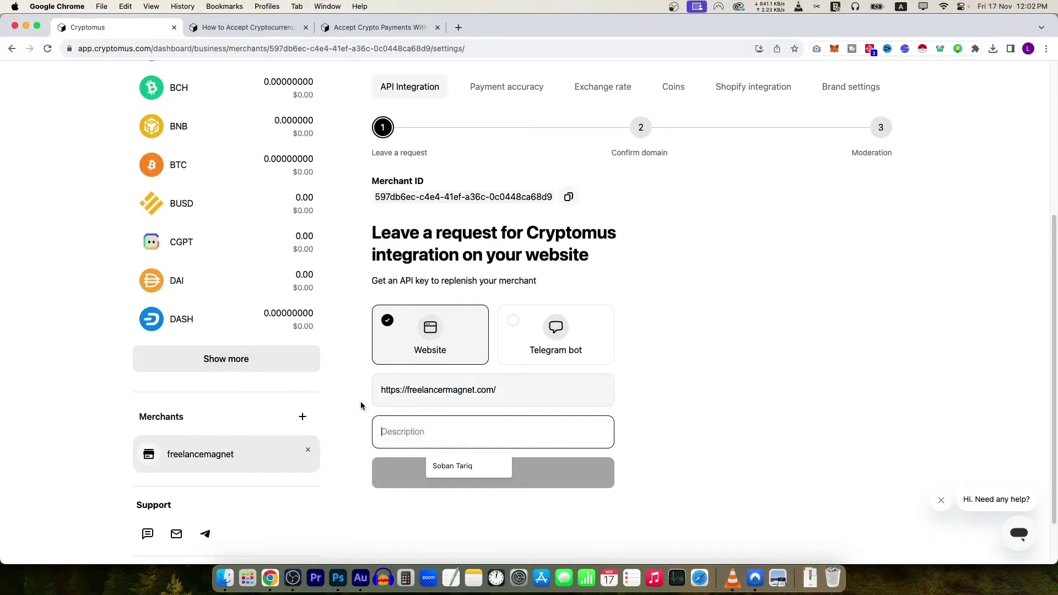
click(464, 466)
click(509, 476)
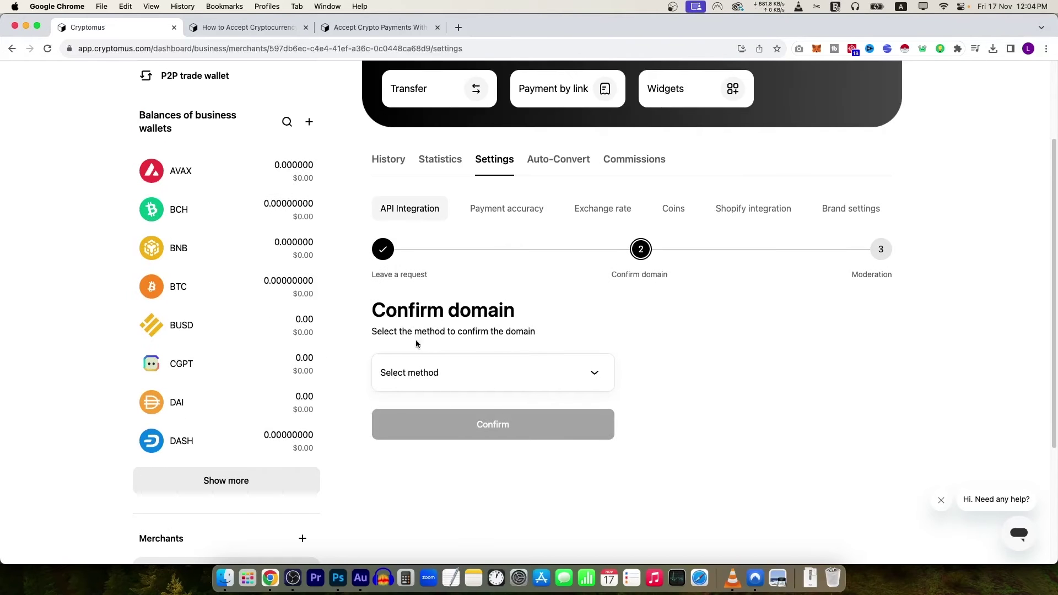
Step: Choose domain confirmation using a meta tag on the site and copy the provided meta tag code
click(489, 380)
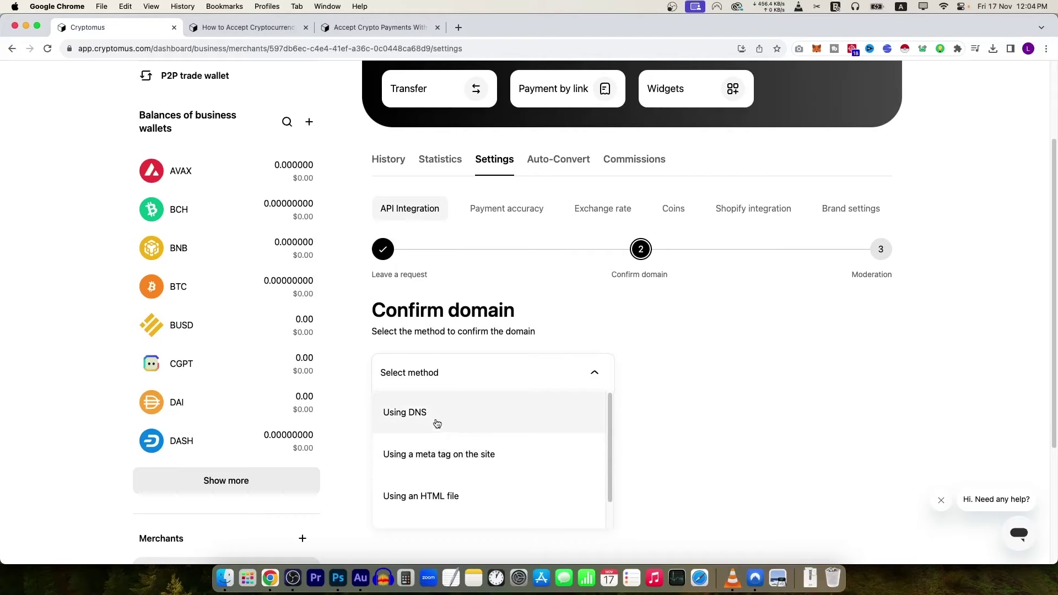
scroll(437, 423, down, 2)
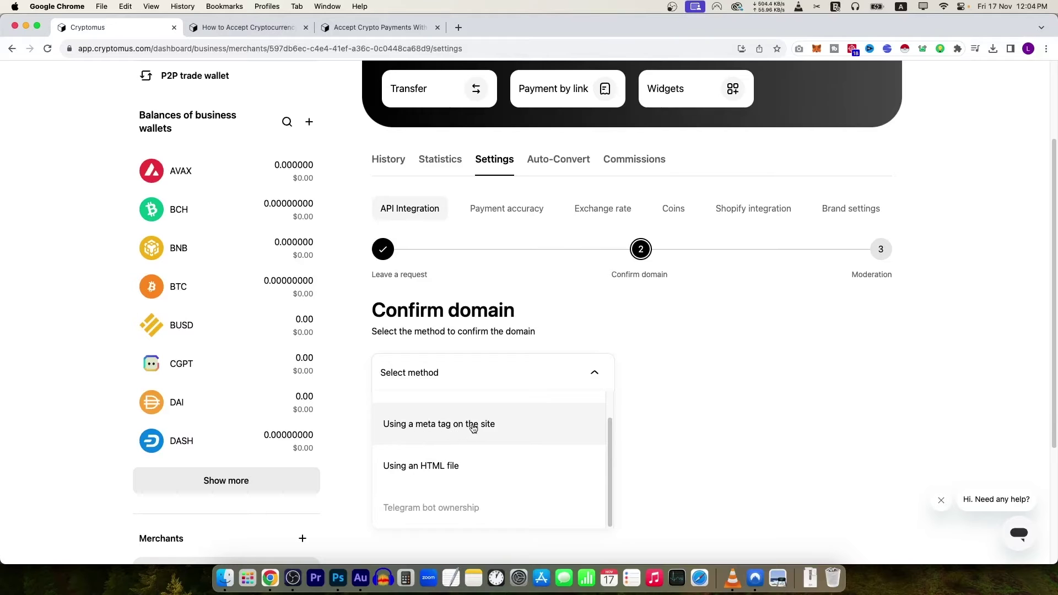
click(473, 427)
scroll(463, 406, down, 3)
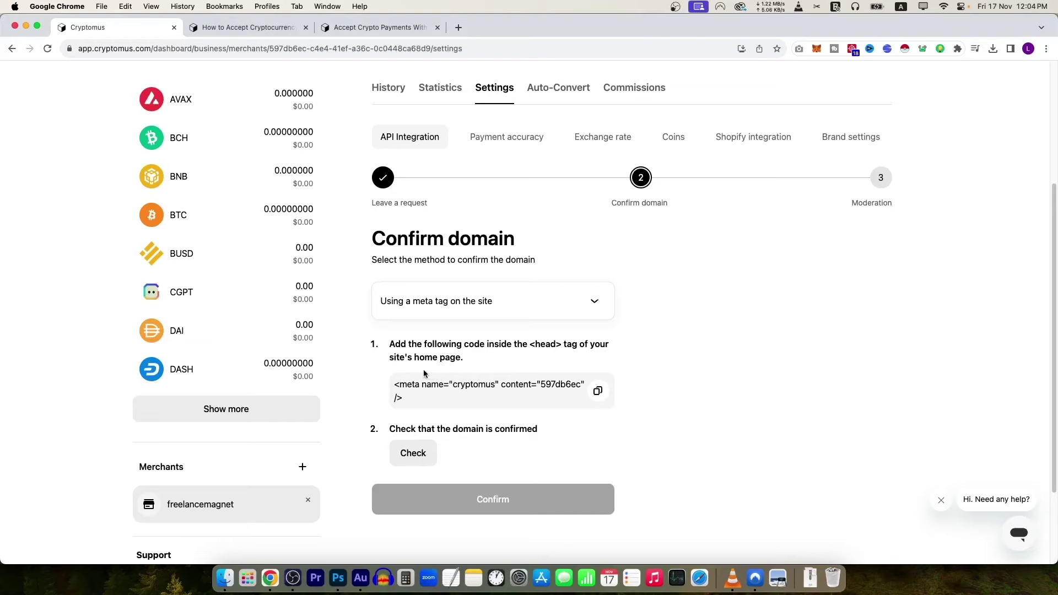
click(597, 390)
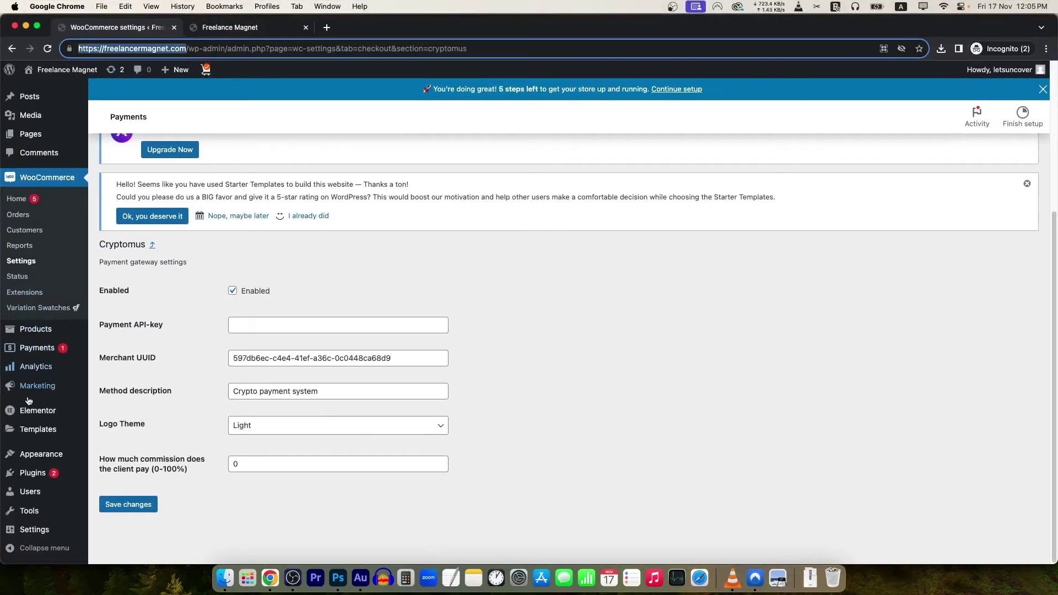
Step: In the WordPress admin, open the Theme File Editor in a new tab and load the Astra theme's header.php
mouse_move(42, 455)
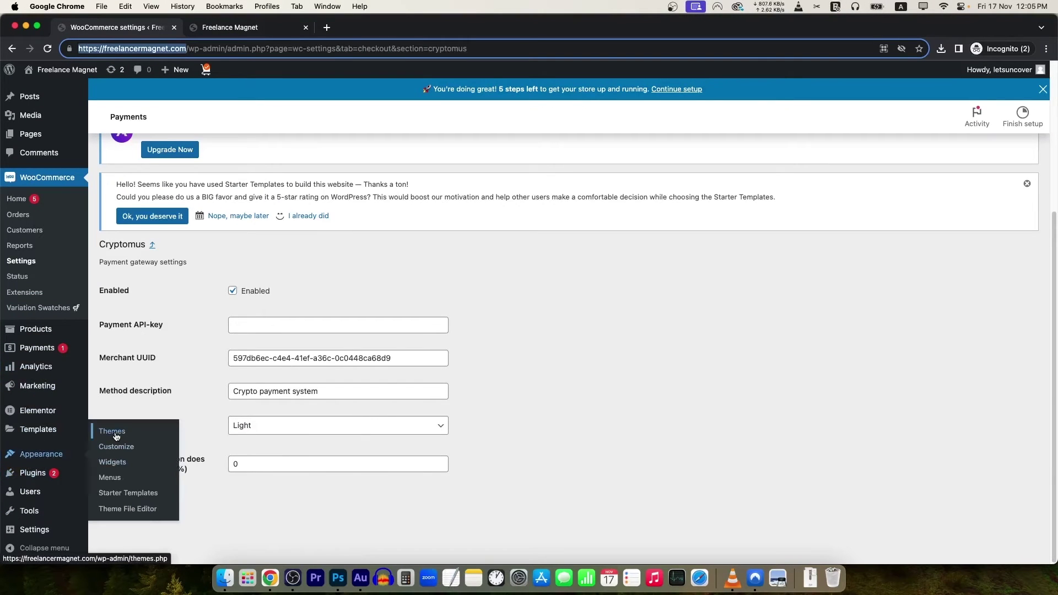
super+click(134, 510)
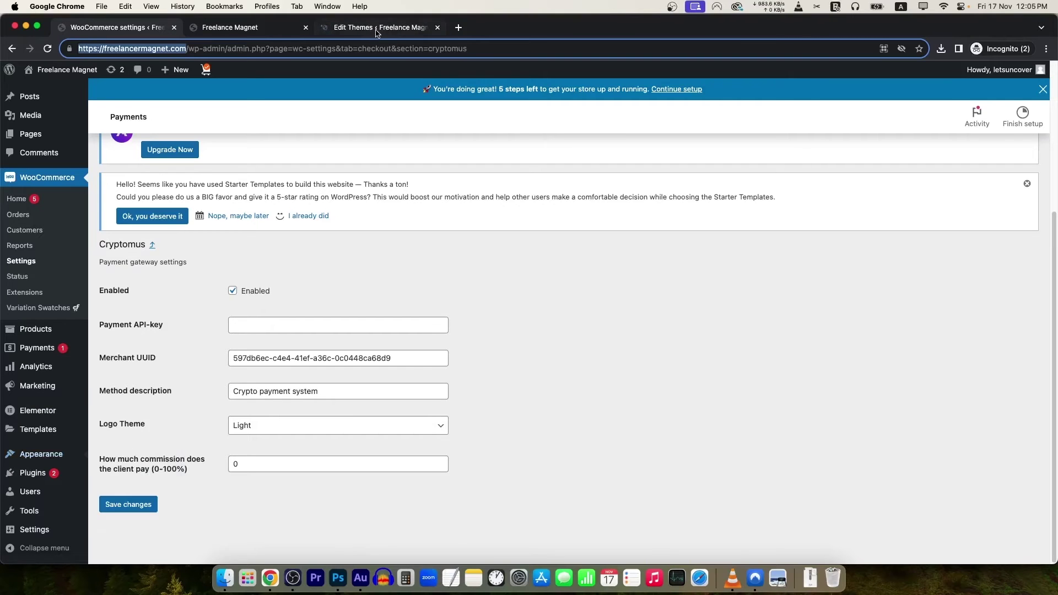
key(super+3)
click(491, 392)
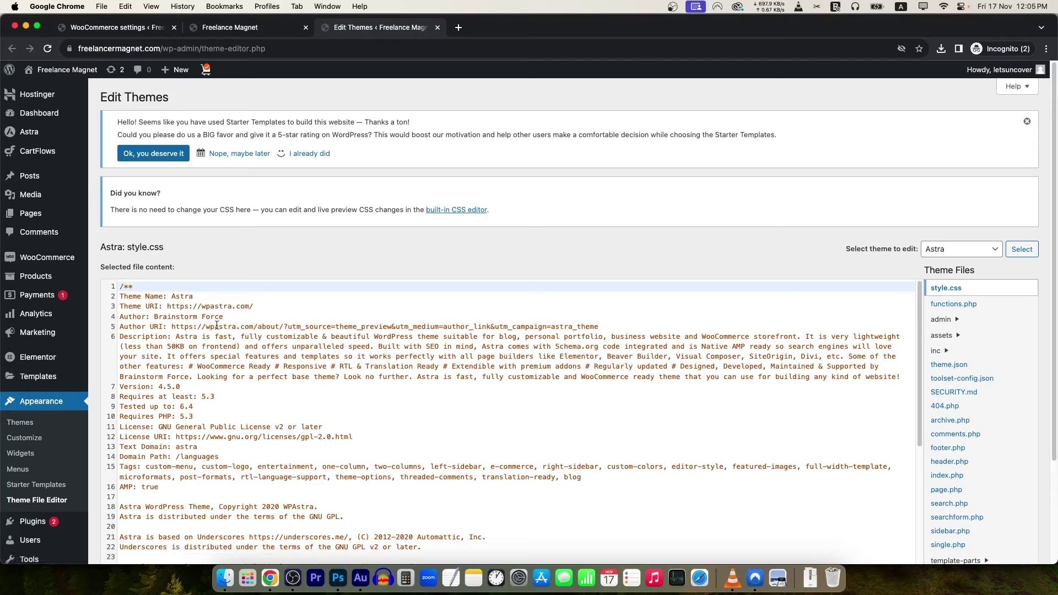
scroll(203, 351, down, 10)
scroll(998, 466, down, 2)
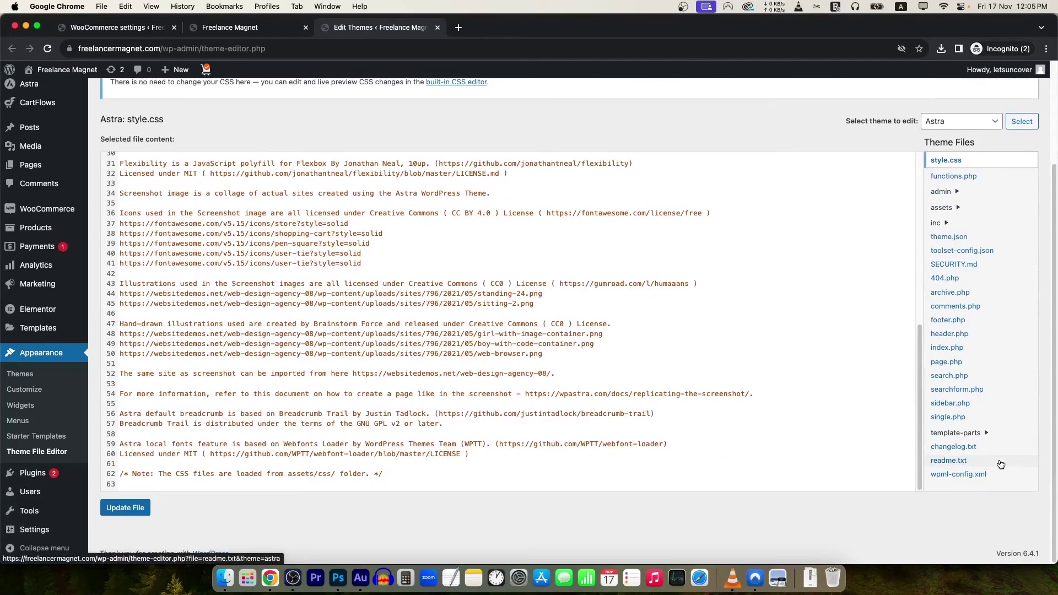
click(967, 335)
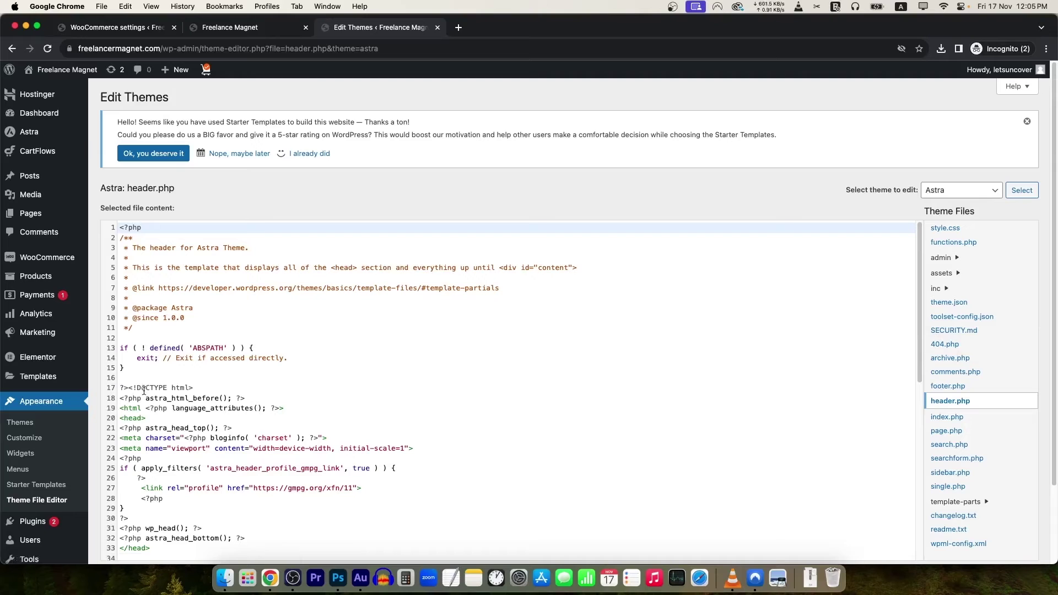
Step: Find the opening <head> tag in header.php and insert the copied Cryptomus meta tag on a new line below it
scroll(204, 412, down, 3)
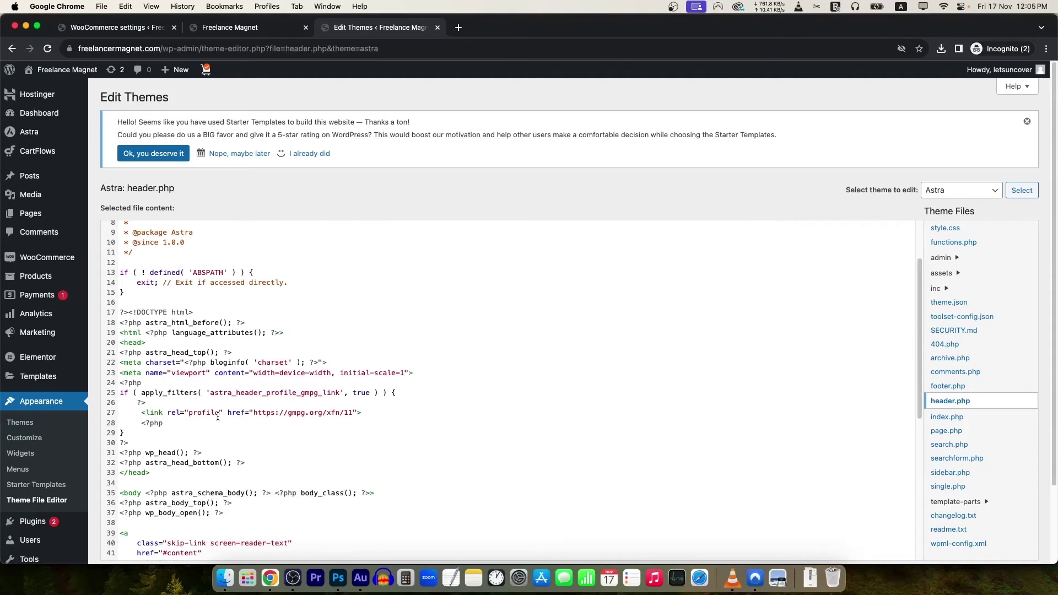
key(super+f)
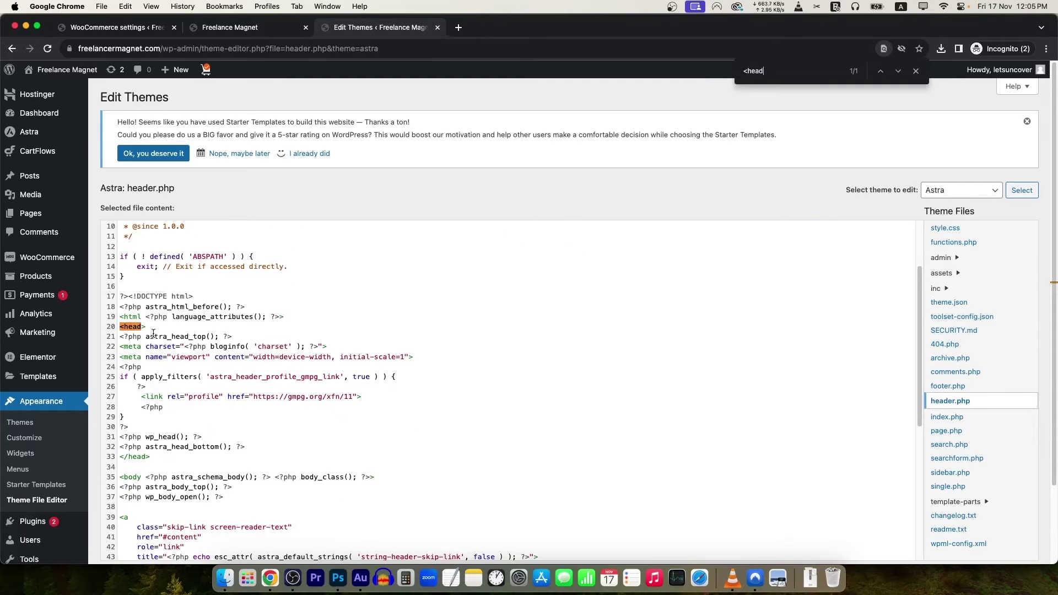
click(155, 330)
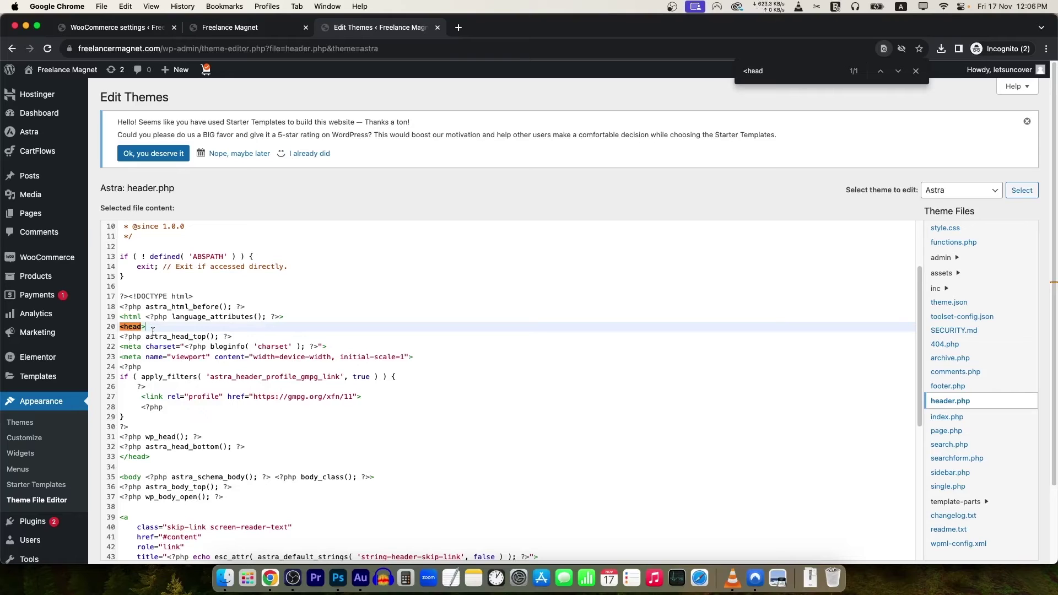
key(Return)
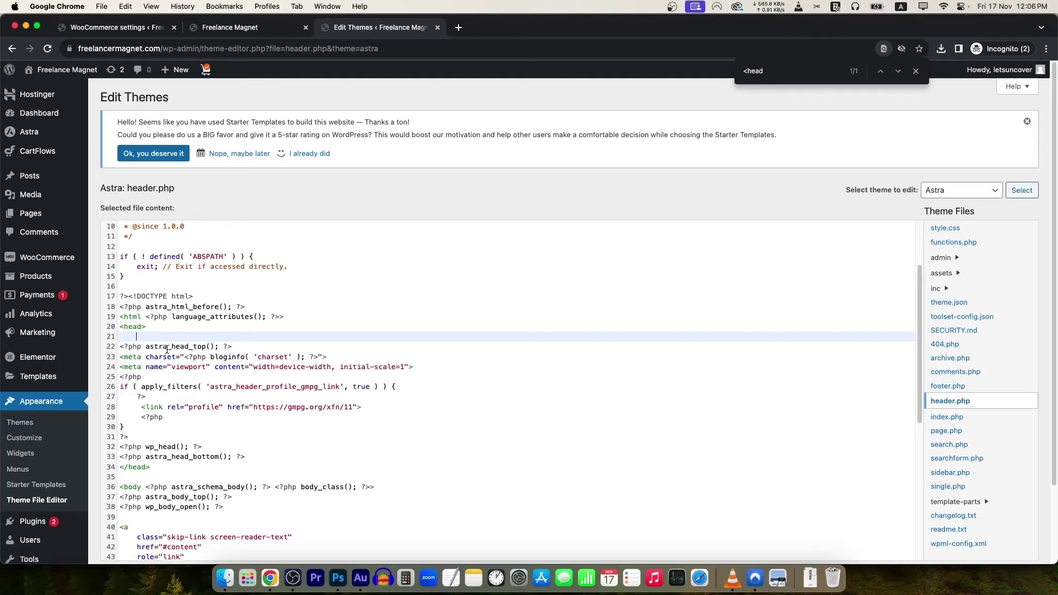
key(super+v)
drag(136, 336, 330, 337)
click(343, 338)
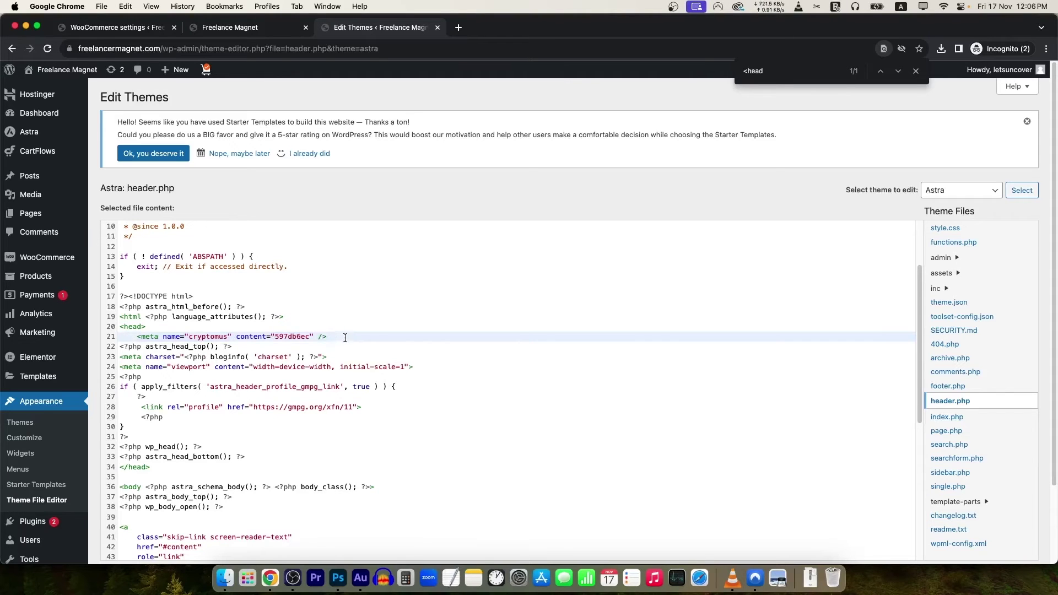
Step: Close the page search and save the edited header.php file
scroll(774, 300, up, 3)
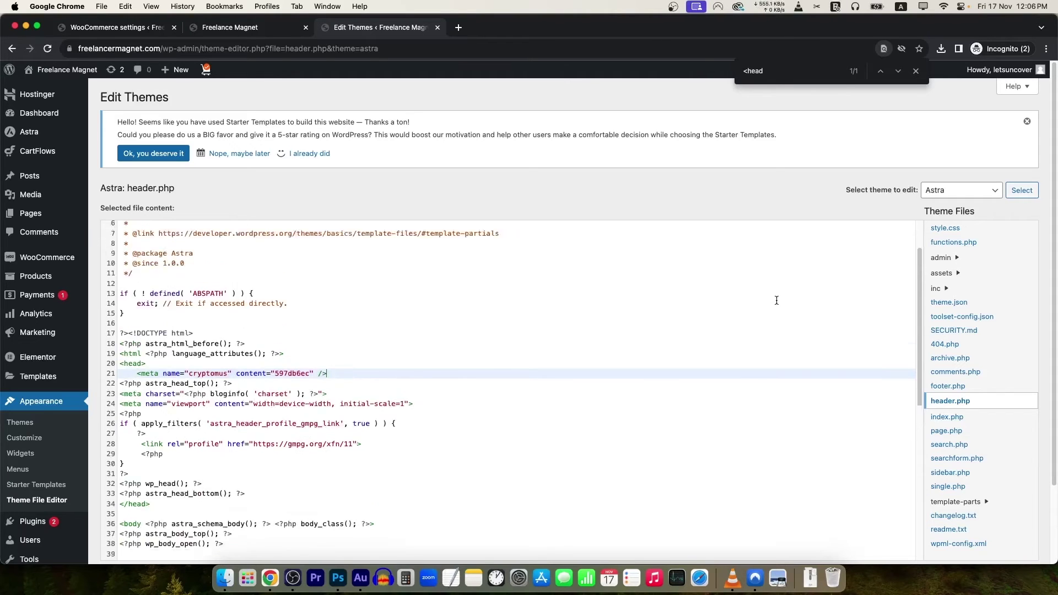
click(916, 71)
scroll(886, 439, down, 5)
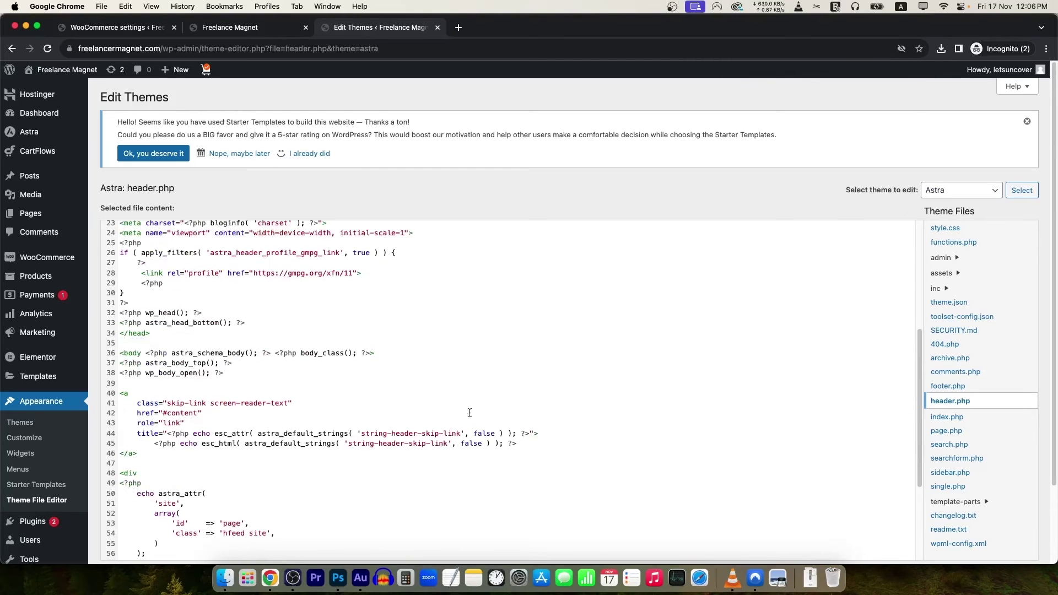
scroll(469, 413, down, 10)
click(126, 508)
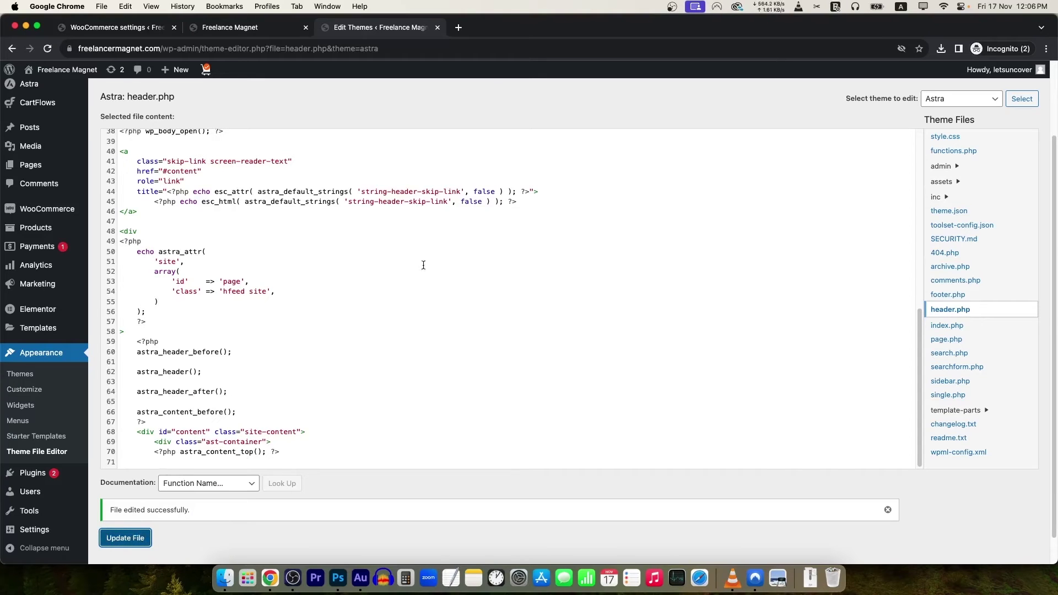
Step: In Cryptomus, check and confirm the domain, and look over the merchant ID in the moderation details
key(super+grave)
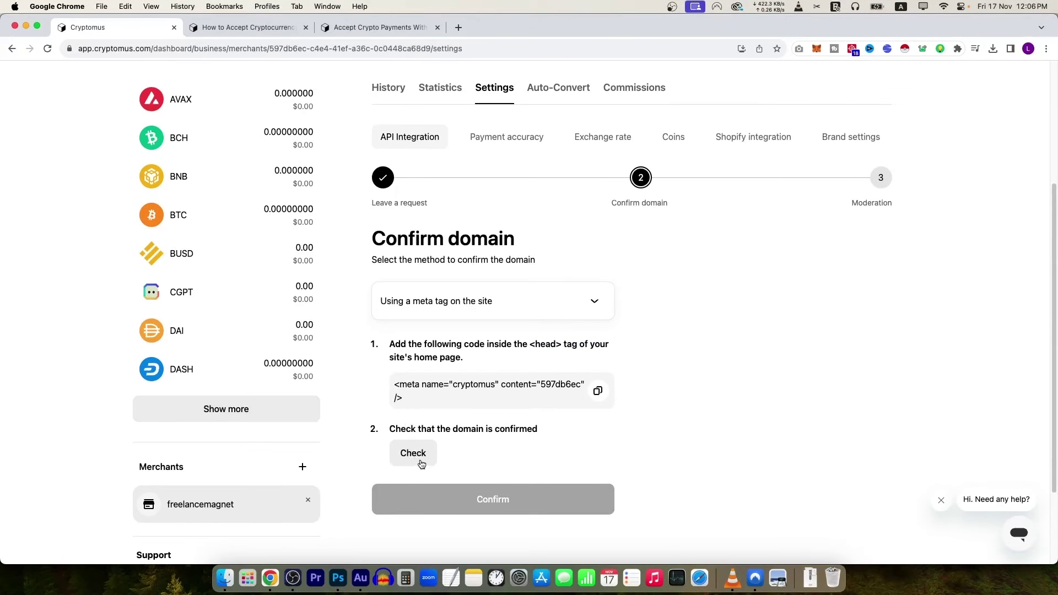
click(414, 452)
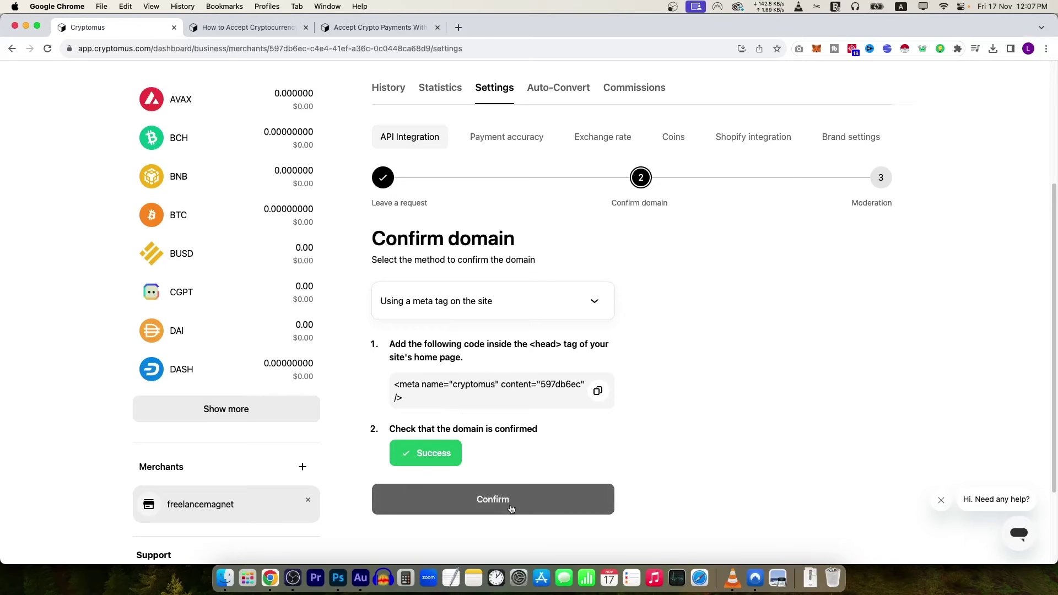
click(518, 503)
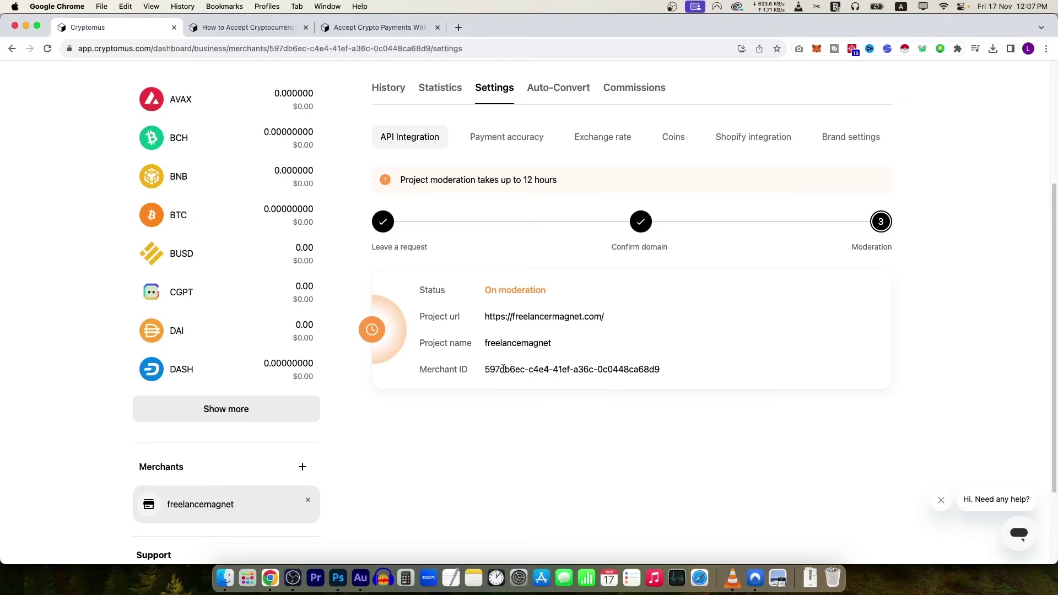
drag(487, 369, 626, 387)
scroll(532, 380, down, 1)
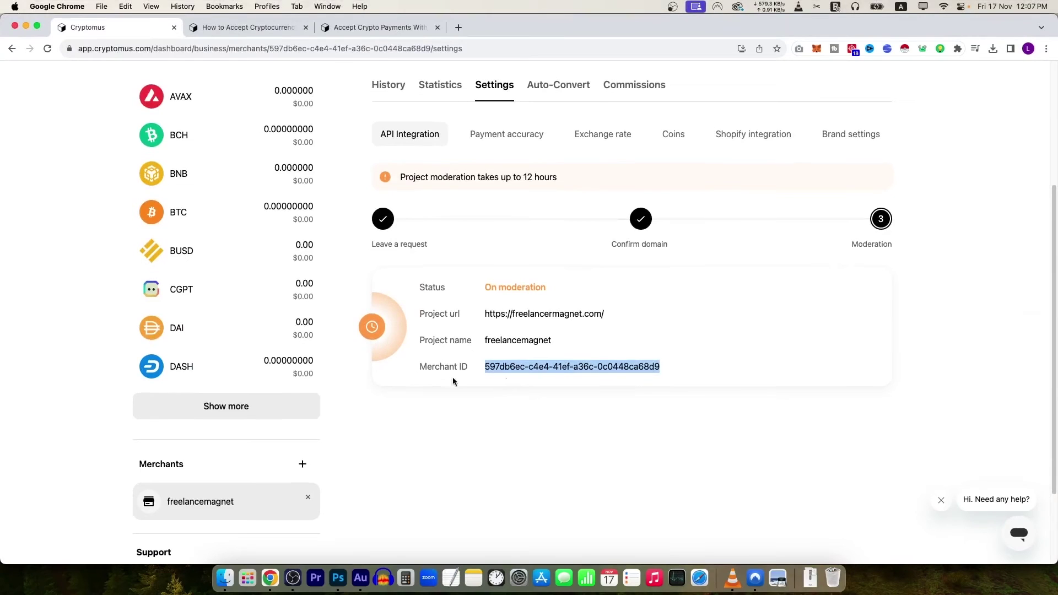
click(555, 384)
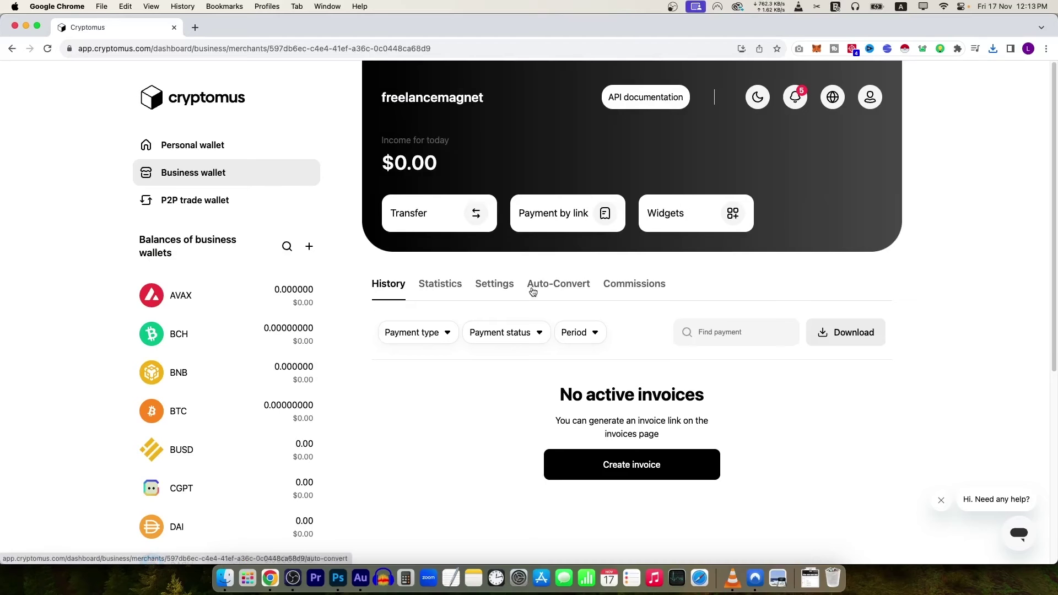
Step: Copy the payment API key from the merchant's settings and paste it into the Payment API-key field in WooCommerce
click(498, 287)
scroll(513, 299, down, 5)
drag(401, 207, 540, 207)
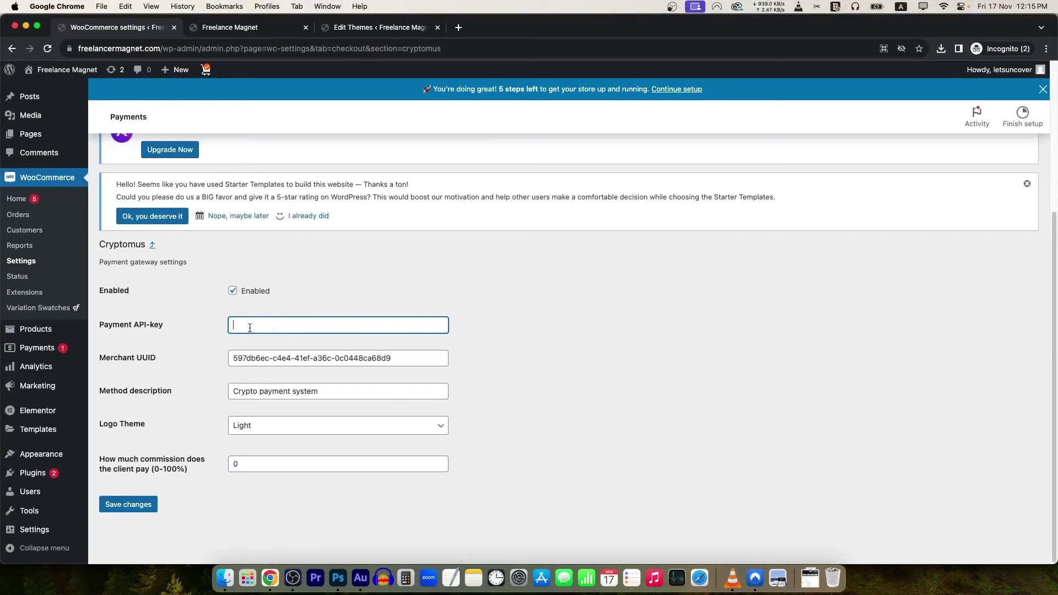
key(super+v)
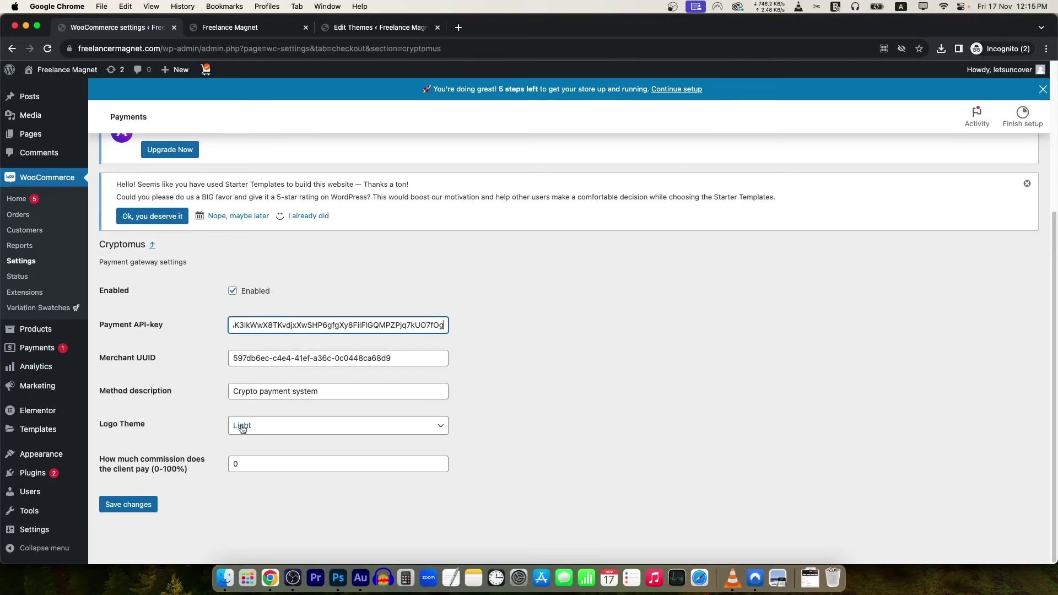
Step: Set the commission paid by the client to 1 and save the Cryptomus gateway settings
double_click(248, 466)
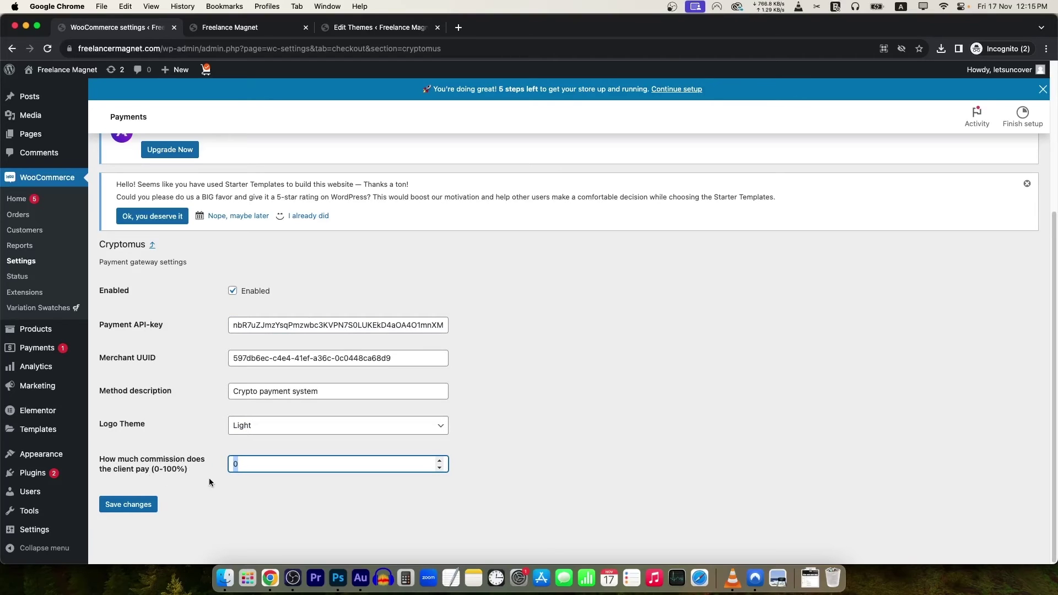
click(142, 505)
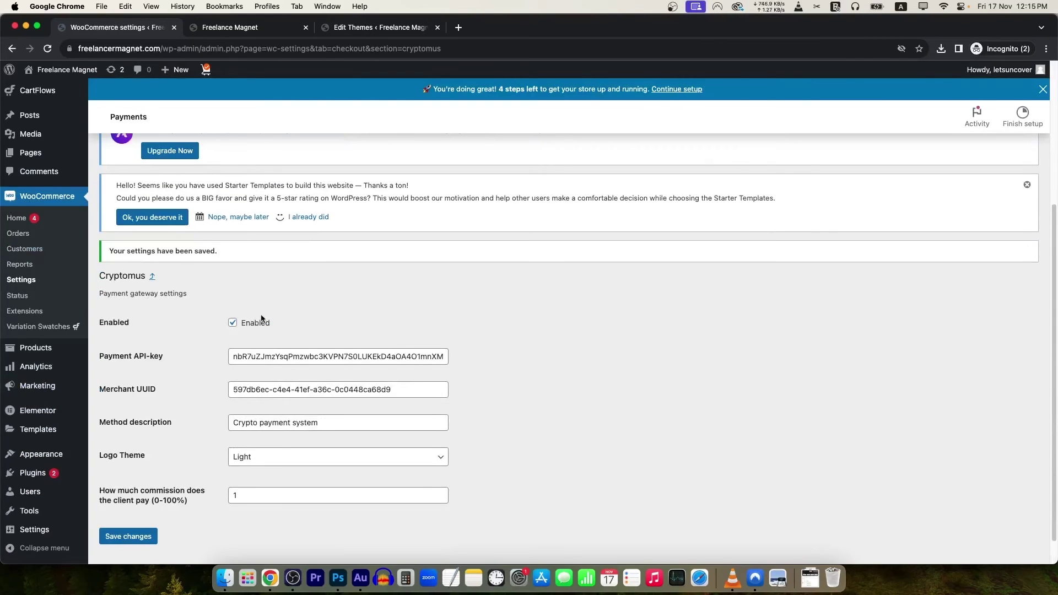
Step: Switch to the storefront, reload the home page and open the Zz Plants product from the New Plants section
click(250, 27)
scroll(425, 235, up, 10)
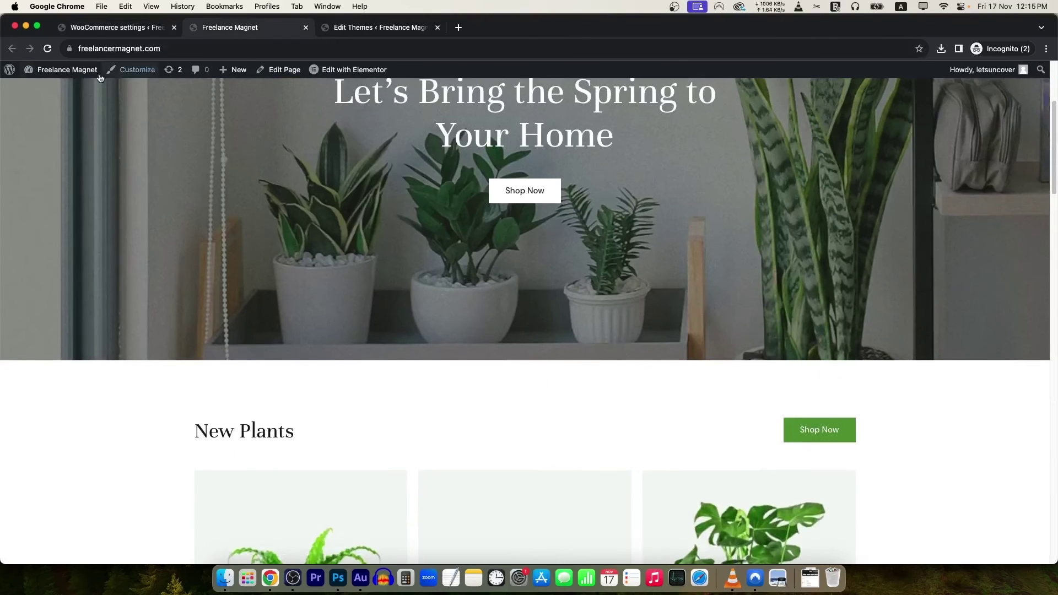
click(49, 50)
scroll(408, 318, down, 4)
scroll(408, 318, down, 6)
click(317, 299)
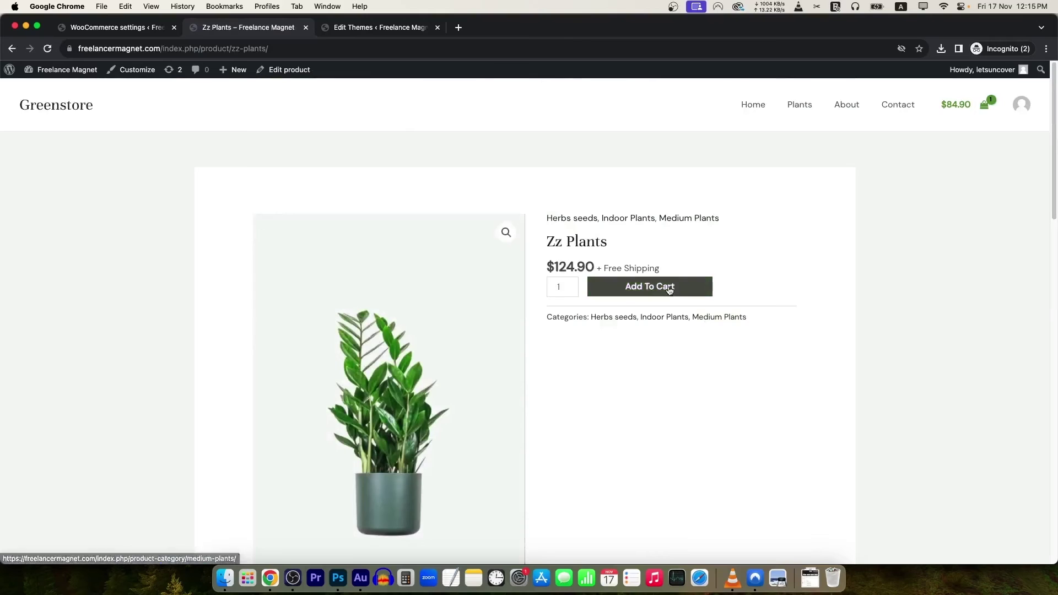
Step: Add one Zz Plants to the cart and view the cart
click(674, 290)
click(731, 251)
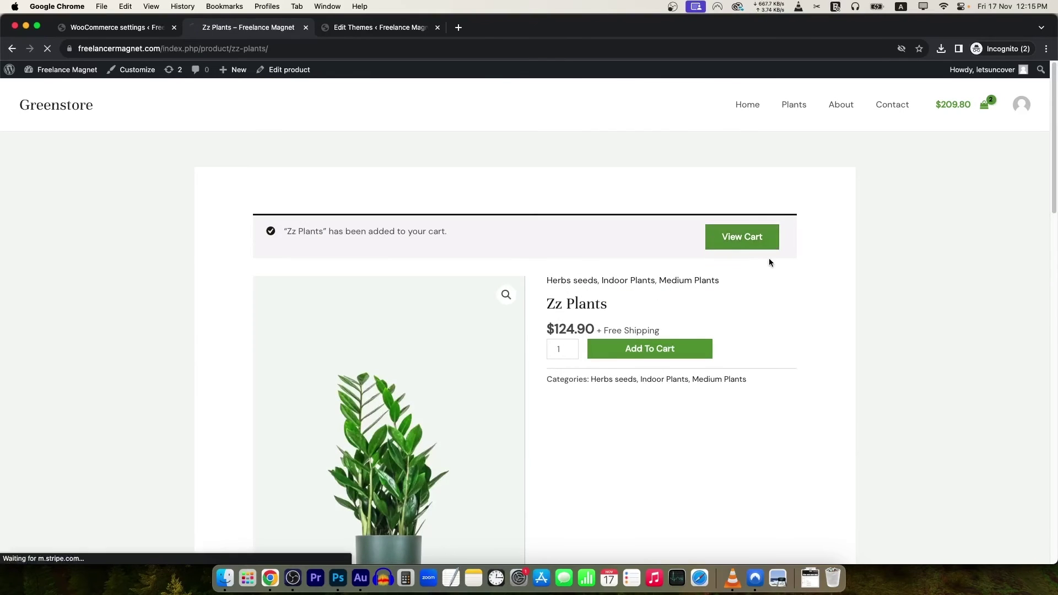
scroll(576, 318, down, 1)
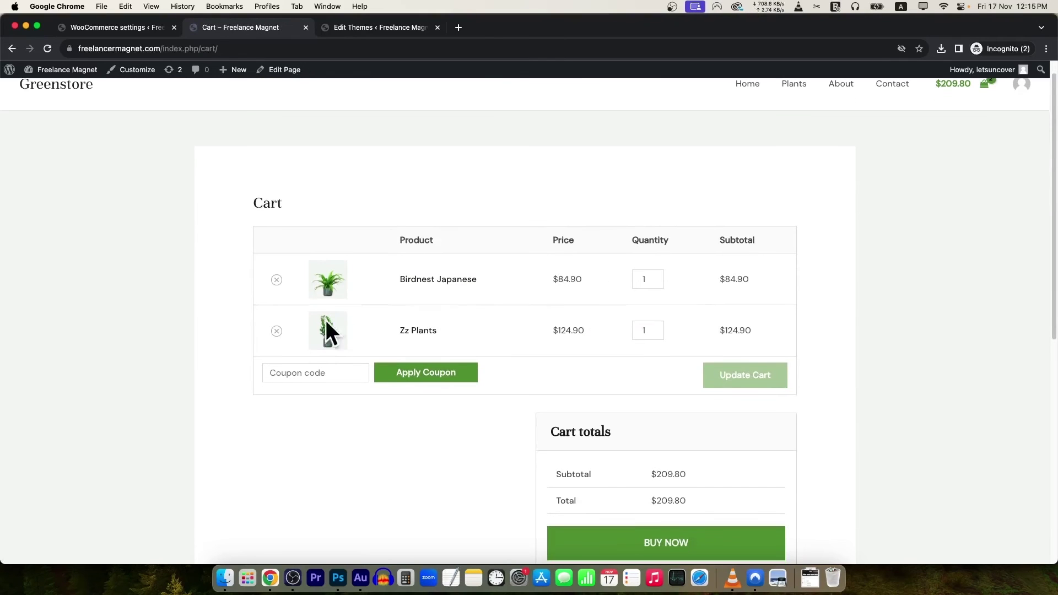
Step: Remove Zz Plants from the cart and review the cart totals
click(277, 330)
scroll(689, 296, down, 4)
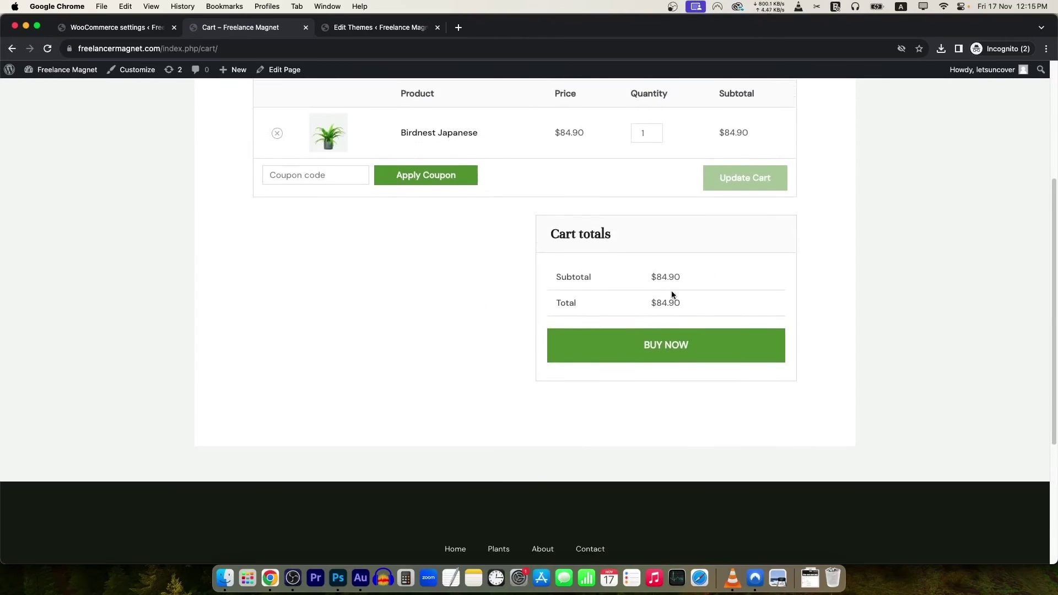
scroll(643, 380, down, 4)
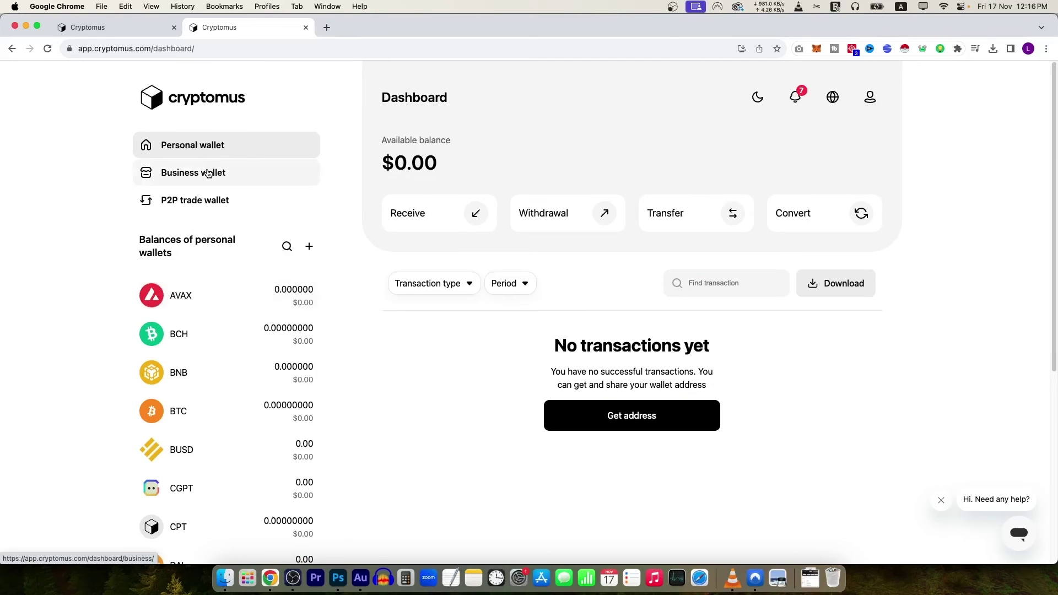
Step: Switch to the Cryptomus dashboard and open the Auto-Convert settings of the freelancemagnet merchant in the business wallet
click(209, 172)
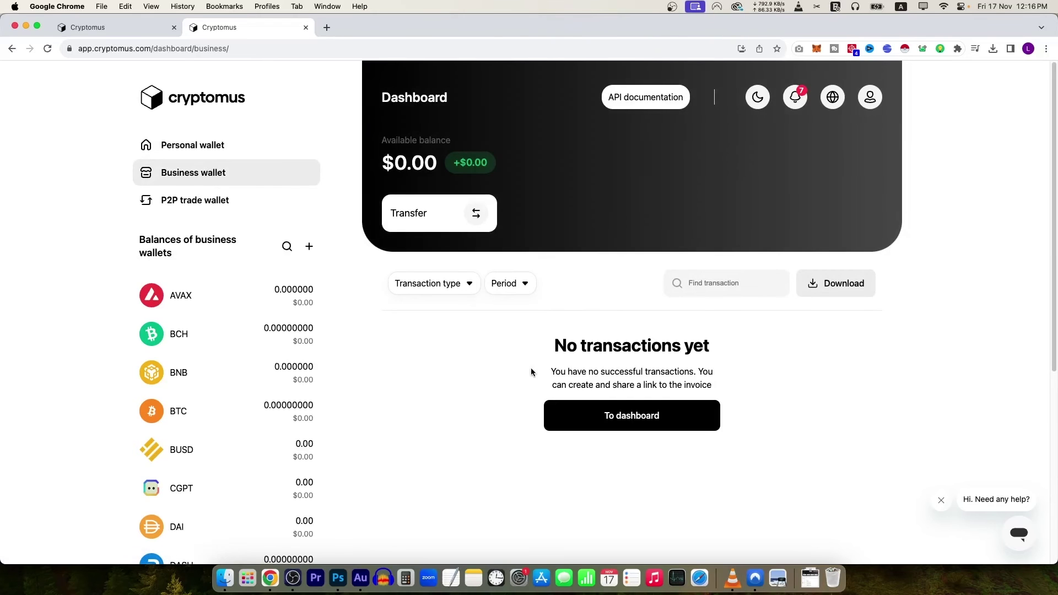
scroll(236, 406, down, 5)
click(236, 406)
scroll(376, 421, up, 5)
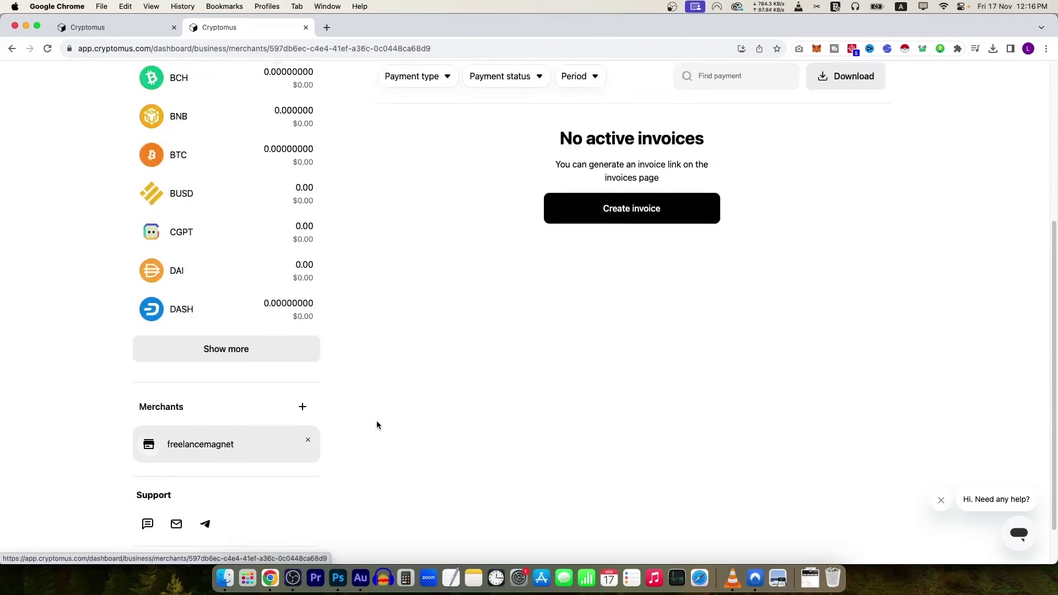
click(558, 202)
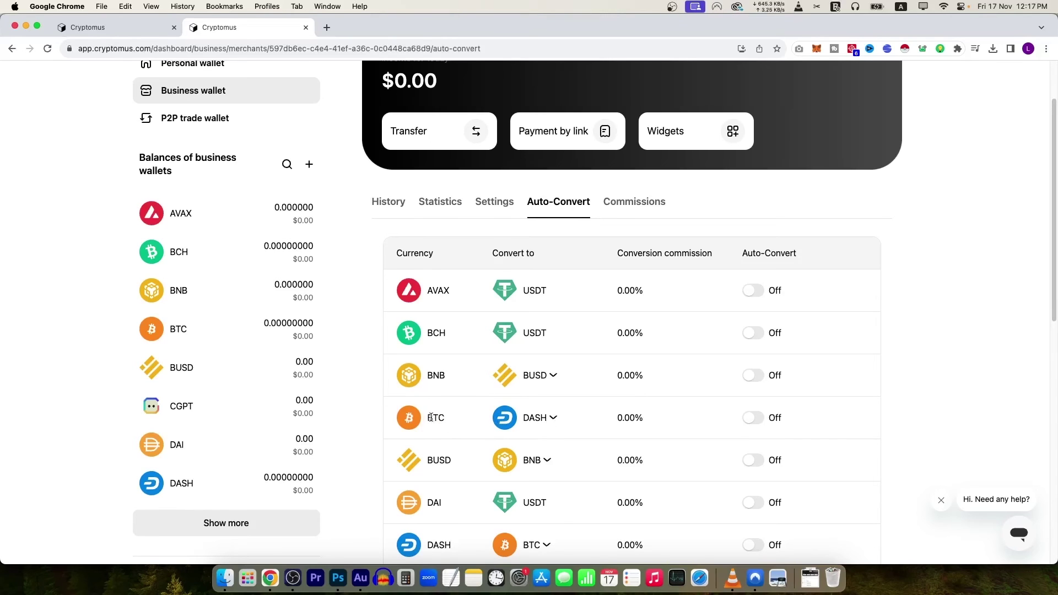
Step: Look through the currencies BTC can be converted to, including USDT, and review the rest of the auto-convert list
click(553, 417)
scroll(548, 496, down, 5)
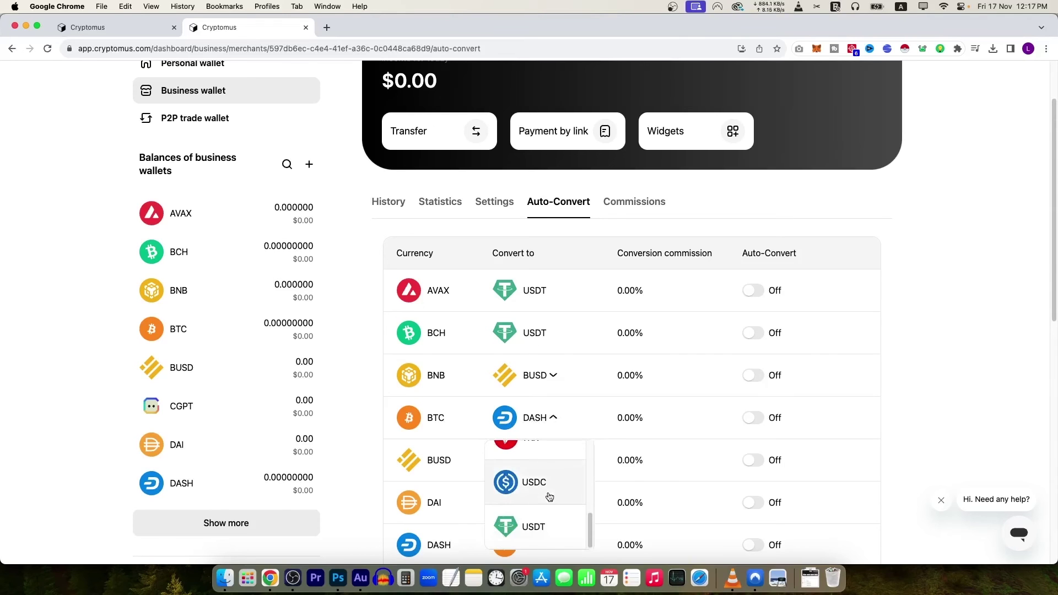
click(524, 526)
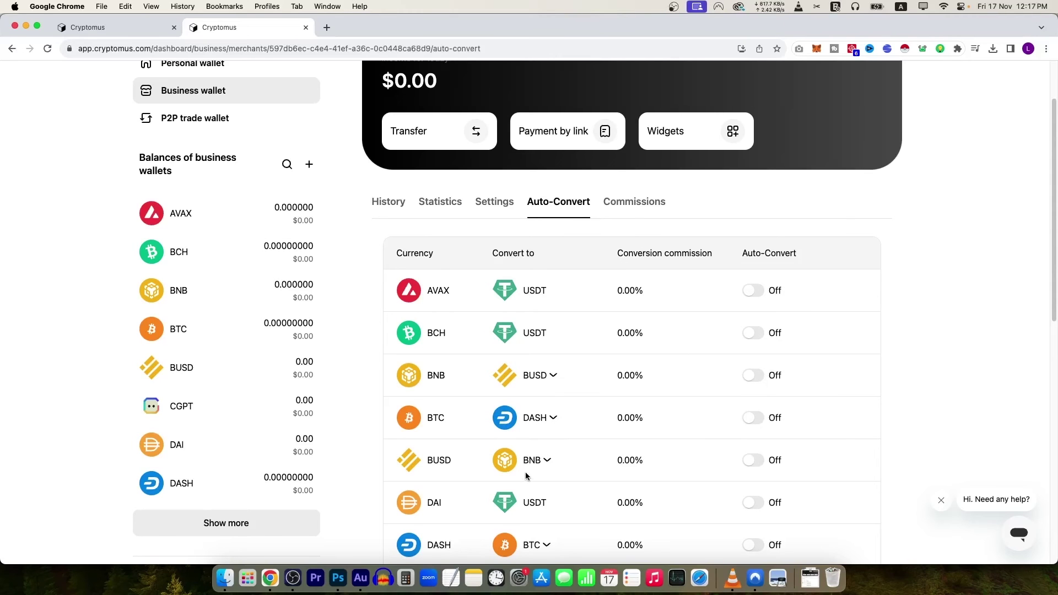
scroll(803, 287, down, 1)
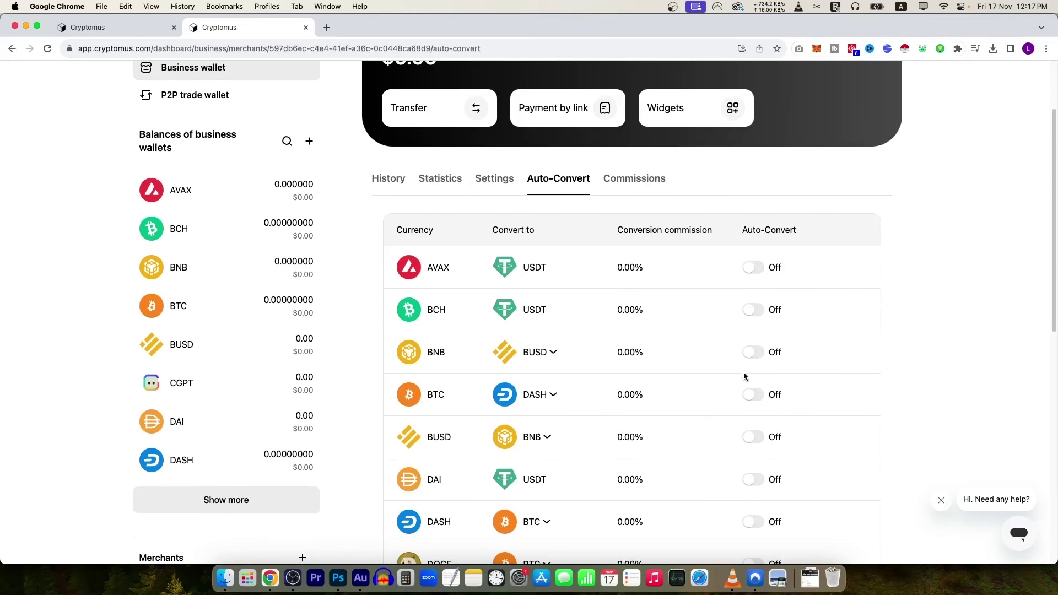
scroll(744, 375, down, 10)
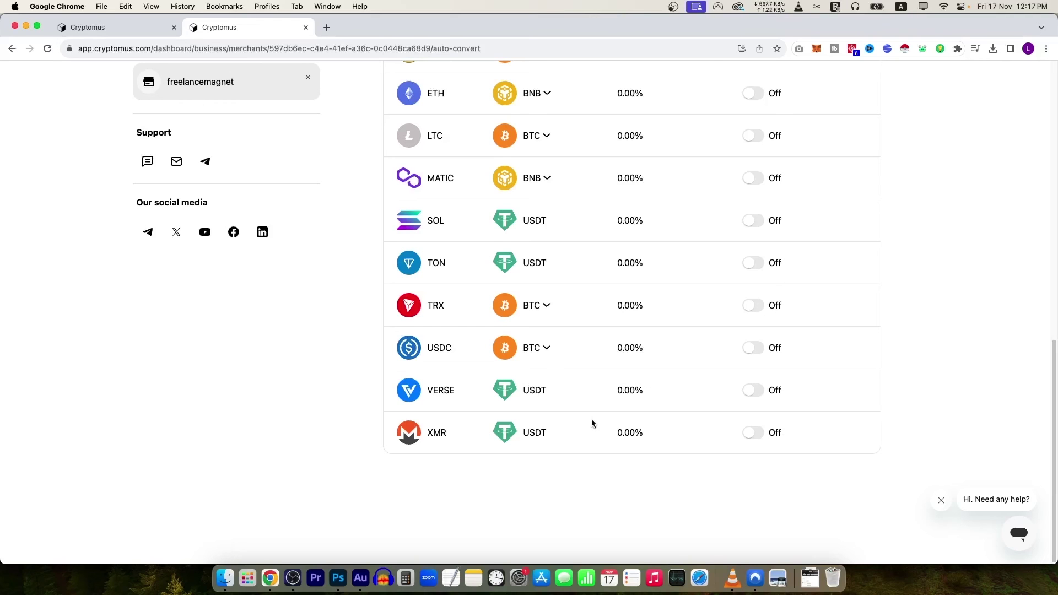
scroll(617, 423, up, 10)
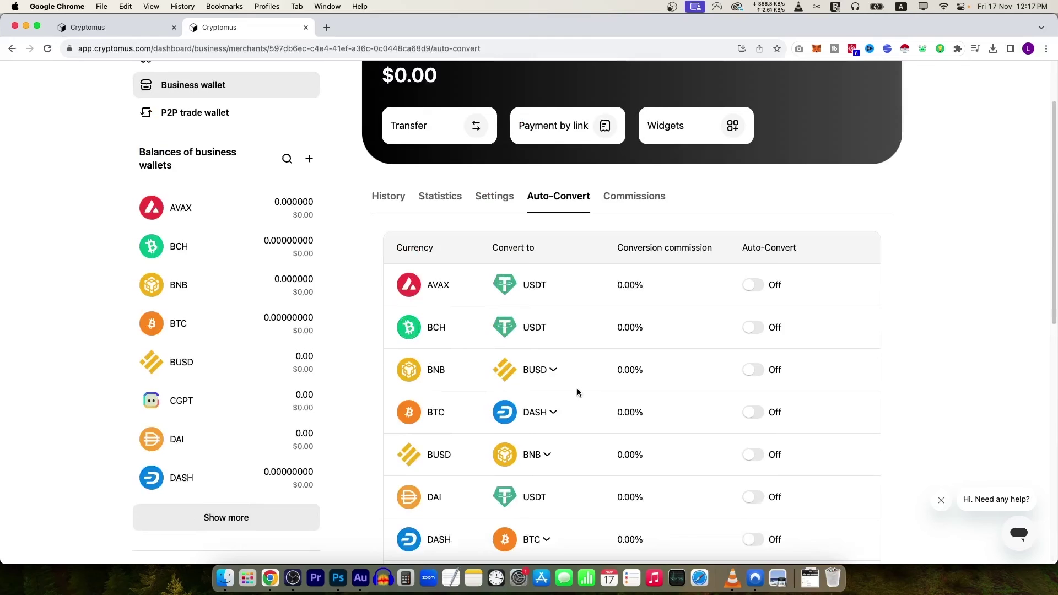
Step: Examine the merchant's commissions for receiving and withdrawing each cryptocurrency
scroll(579, 386, up, 3)
click(633, 281)
scroll(560, 397, down, 4)
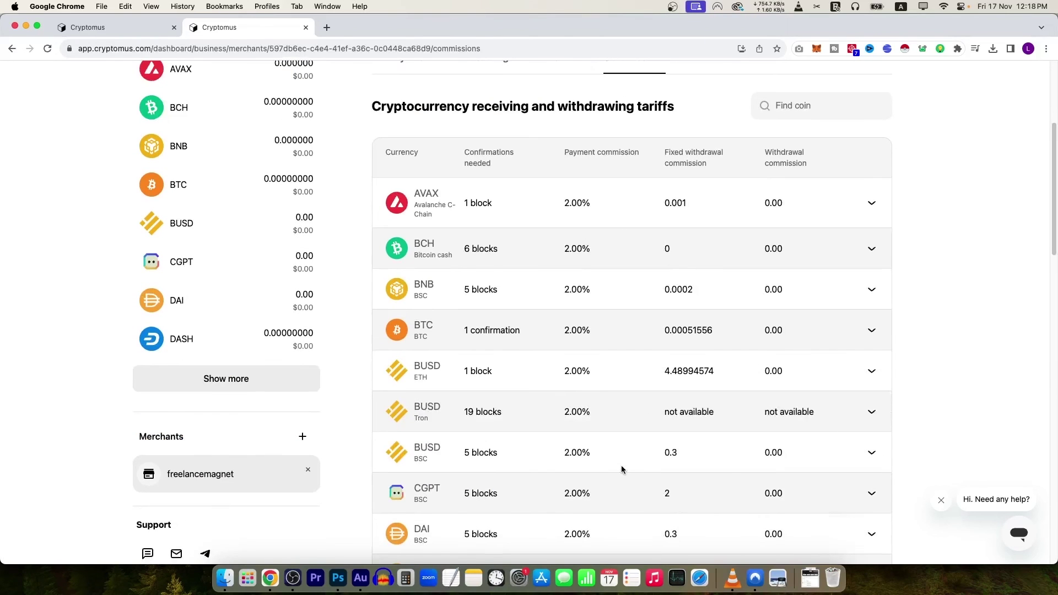
scroll(620, 465, up, 4)
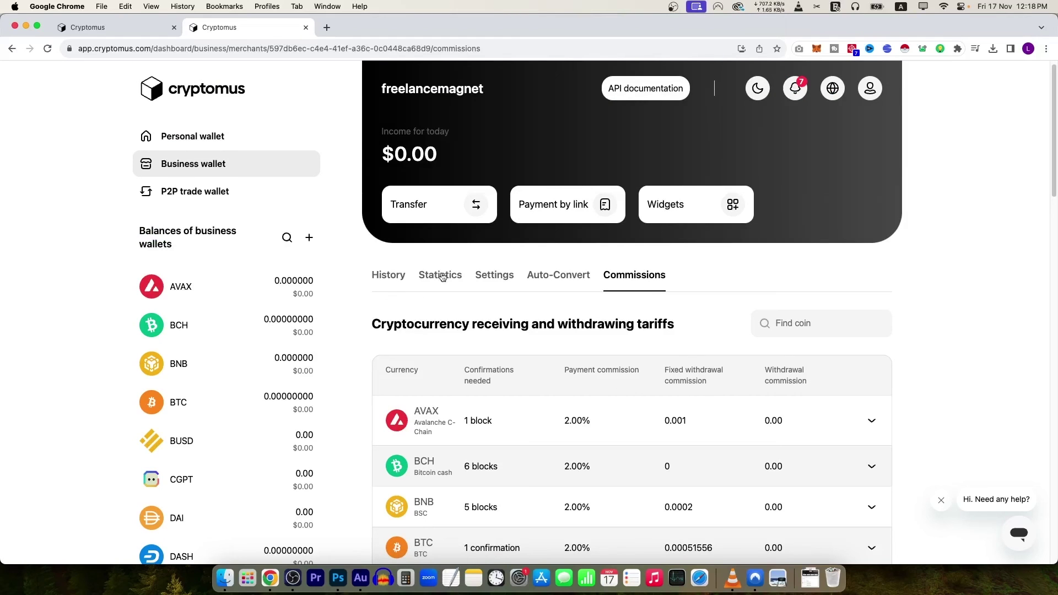
Step: Open the P2P trade wallet and review its balances, transactions area and P2P Trading offer
click(194, 192)
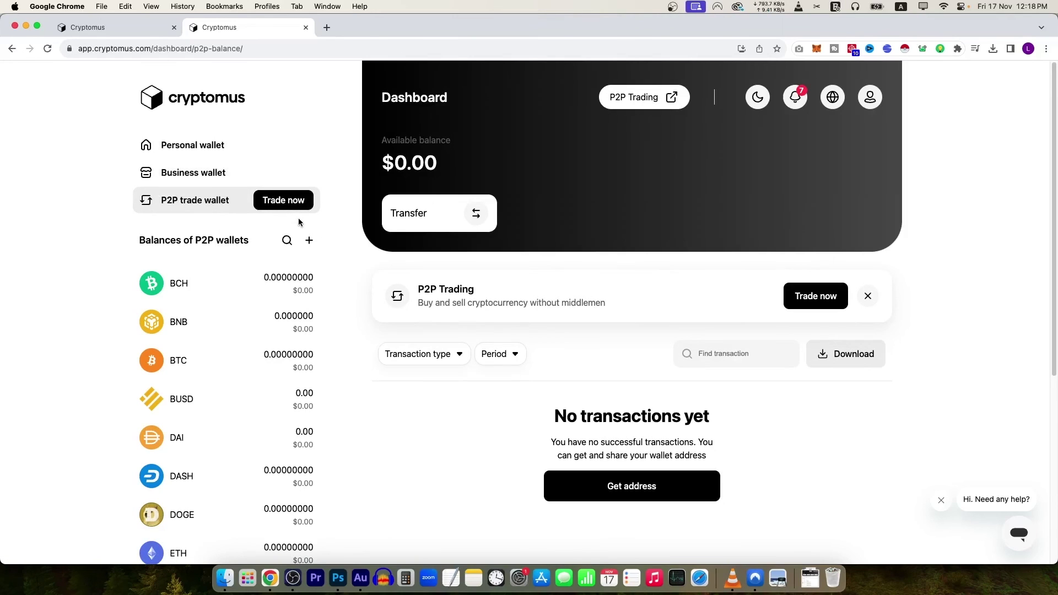
scroll(554, 309, down, 3)
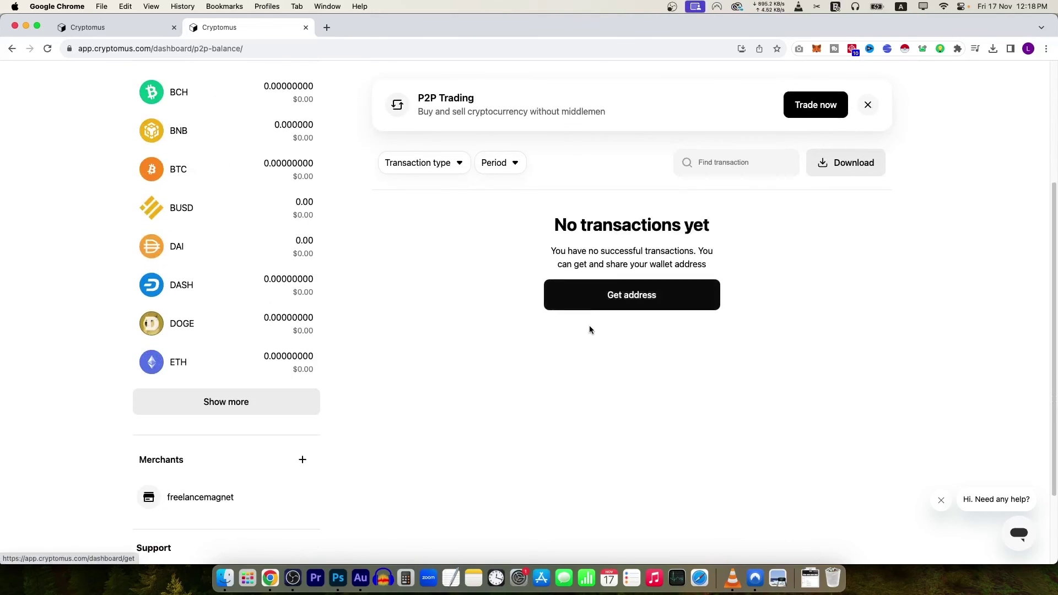
scroll(498, 304, up, 1)
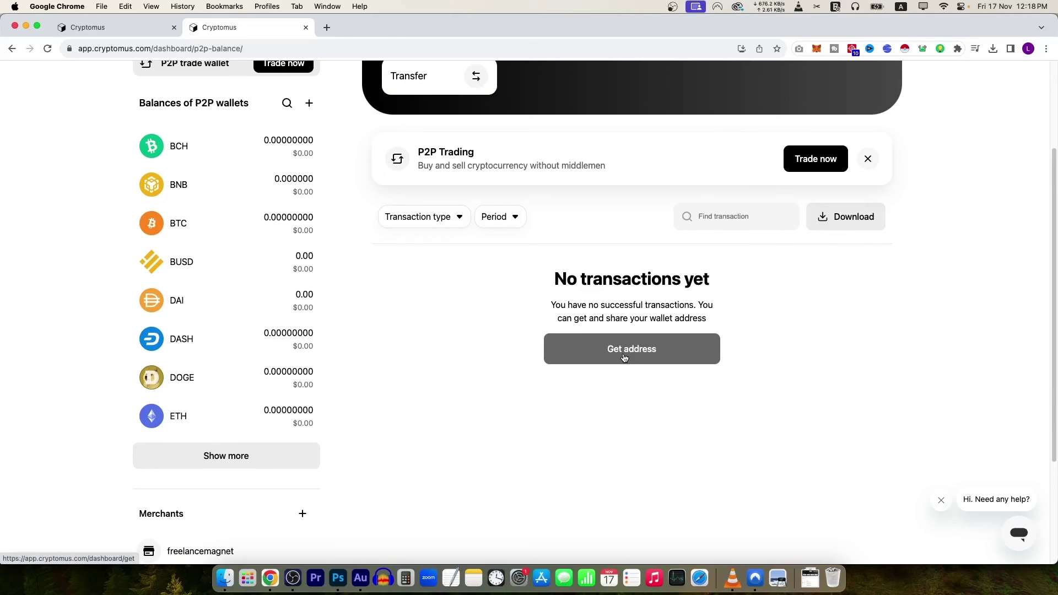
drag(421, 167, 593, 166)
drag(676, 177, 440, 170)
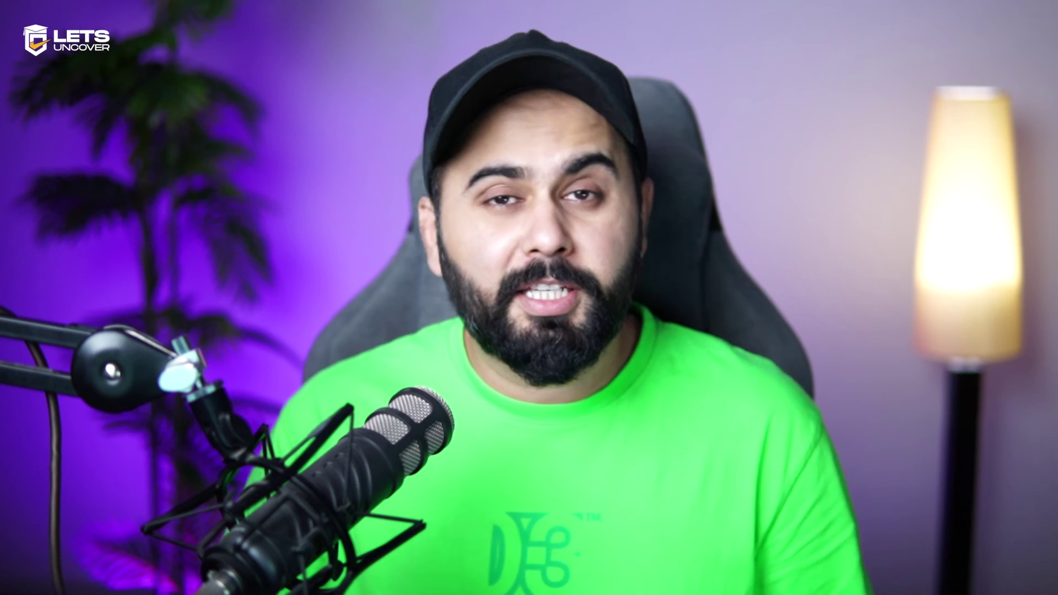